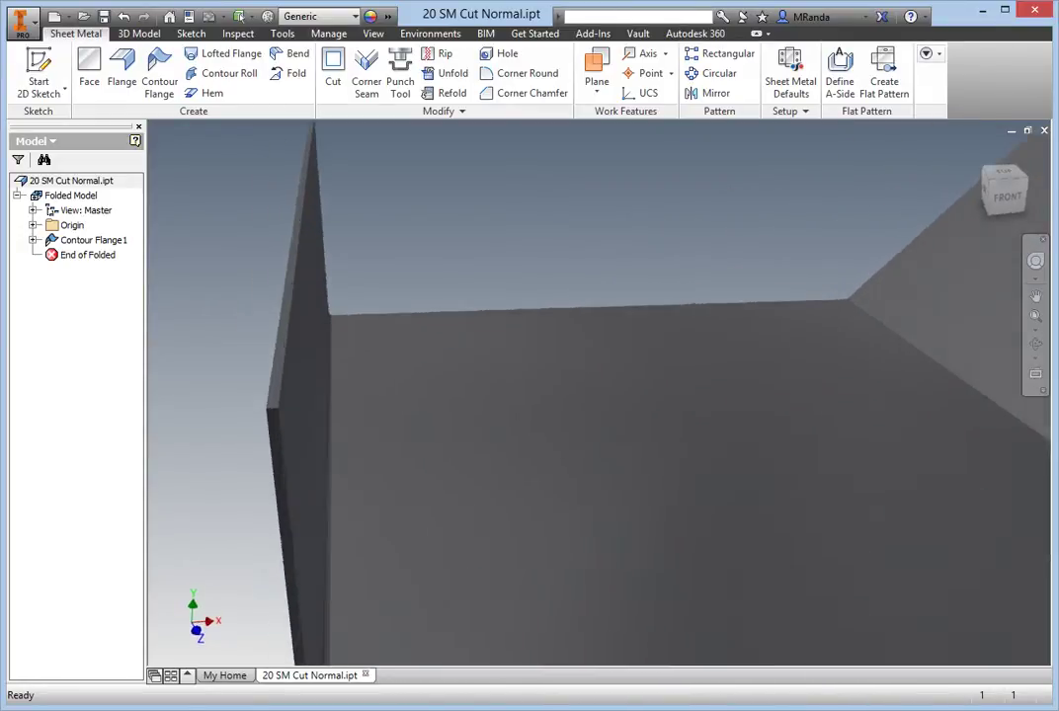
# Step: Start a sketch on the thin top face of the left flange and project the right flange's bend edge into it
pyautogui.click(346, 263)
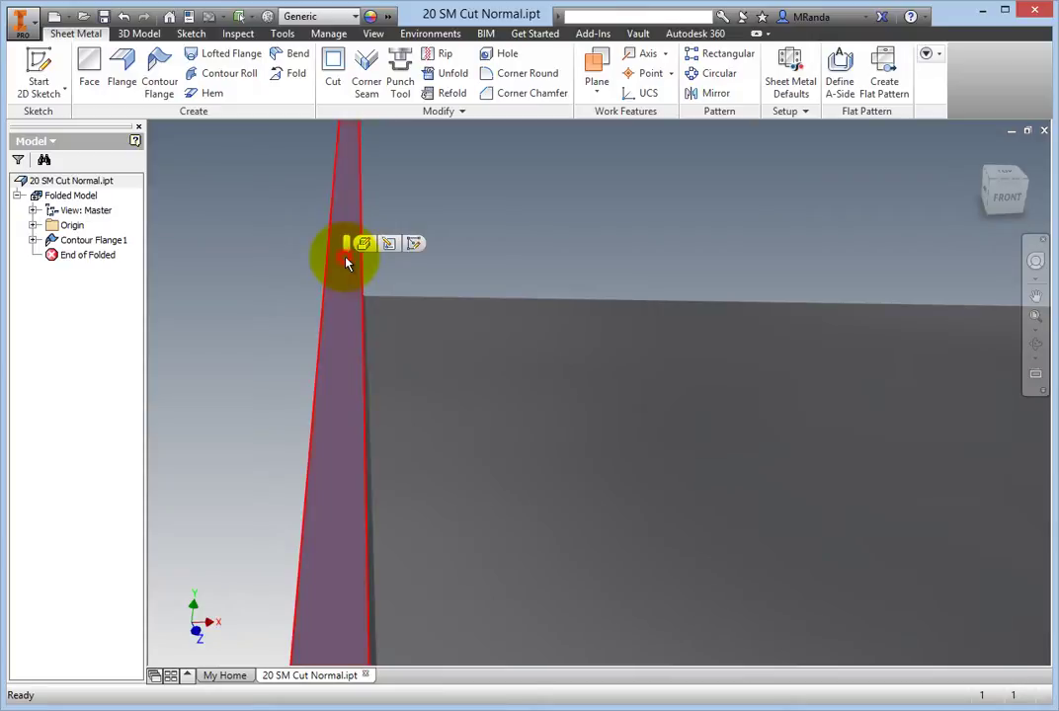
pyautogui.click(416, 246)
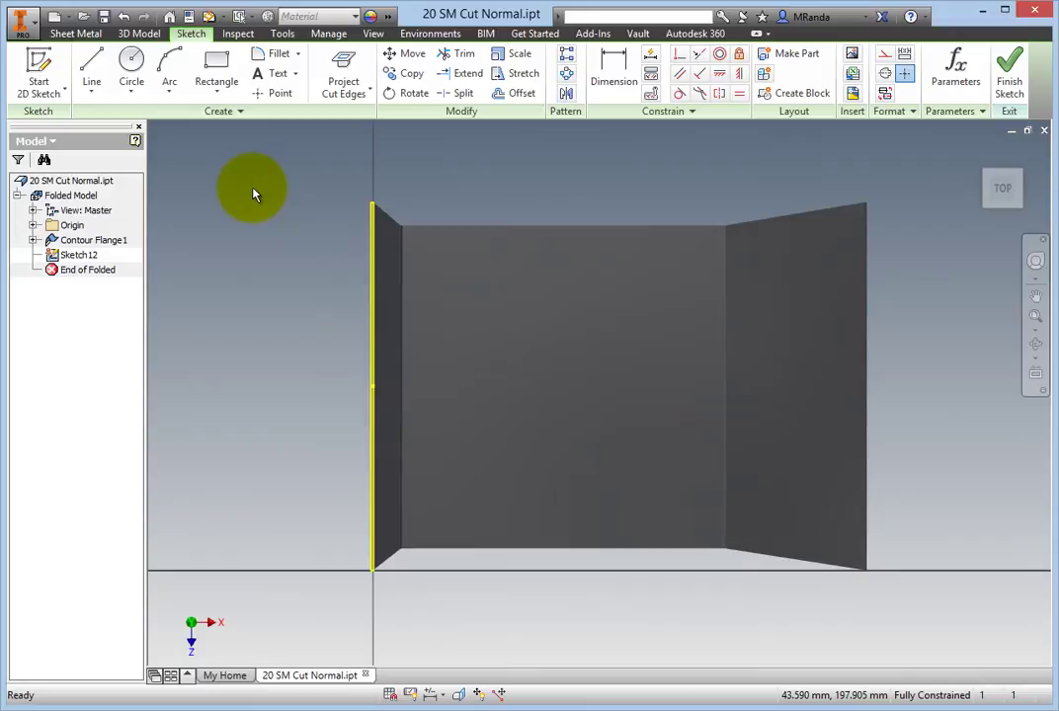
pyautogui.click(371, 89)
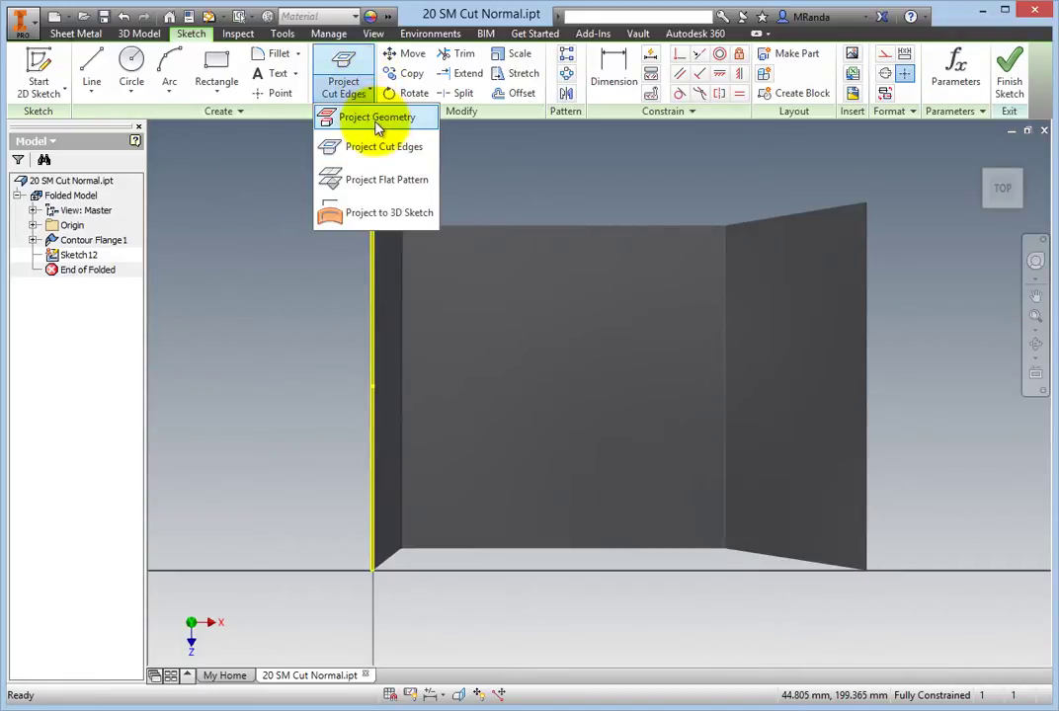
pyautogui.click(376, 119)
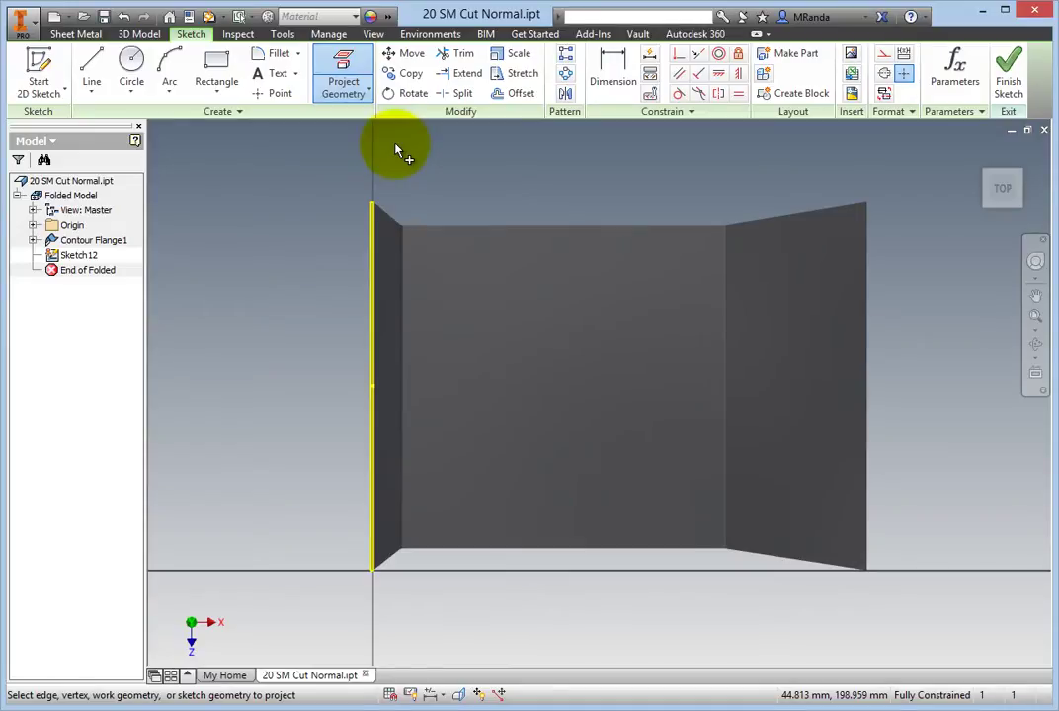
pyautogui.scroll(-5, 621, 367)
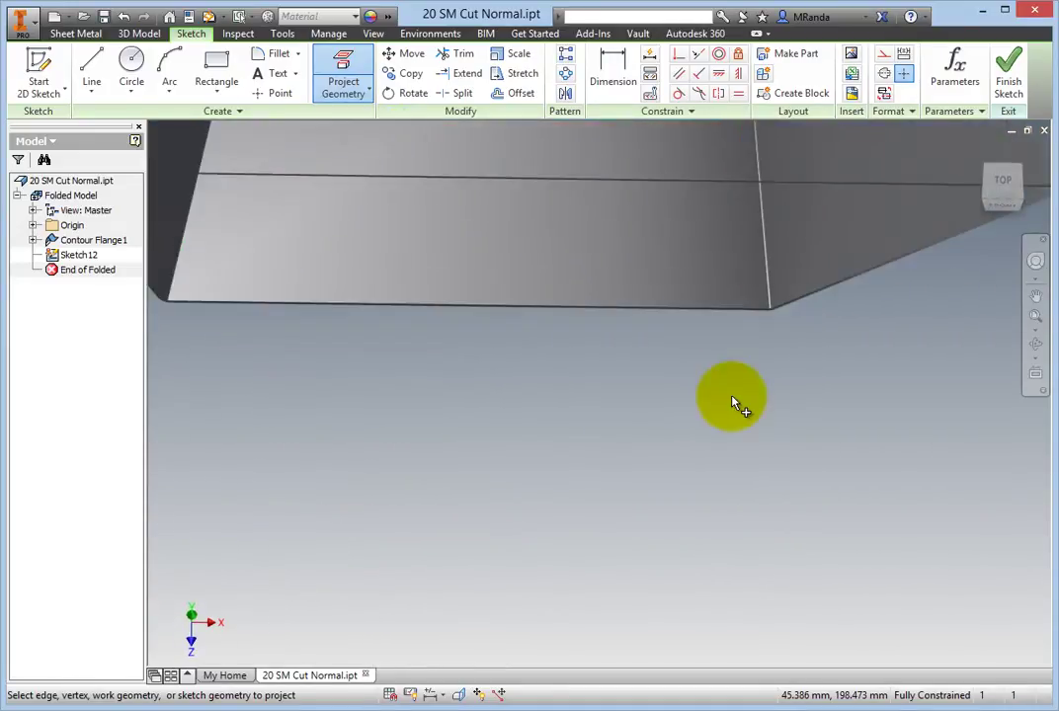
pyautogui.scroll(-4, 801, 415)
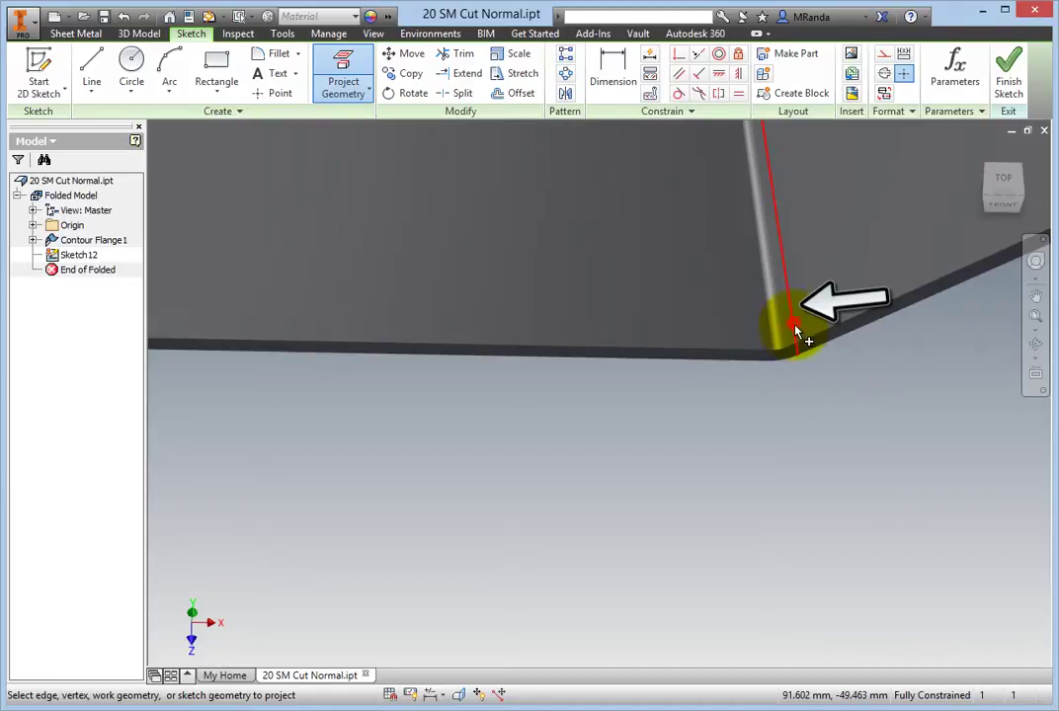
pyautogui.press('F5')
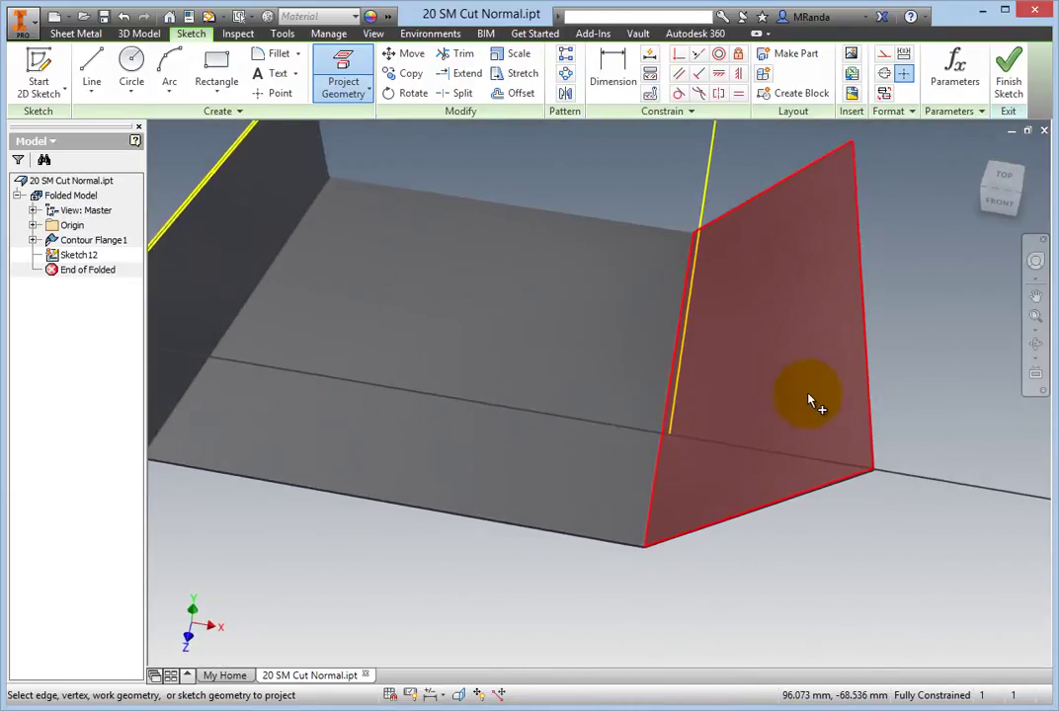
pyautogui.keyDown('shift'); pyautogui.moveTo(808, 400); pyautogui.dragTo(884, 324, button='middle'); pyautogui.keyUp('shift')
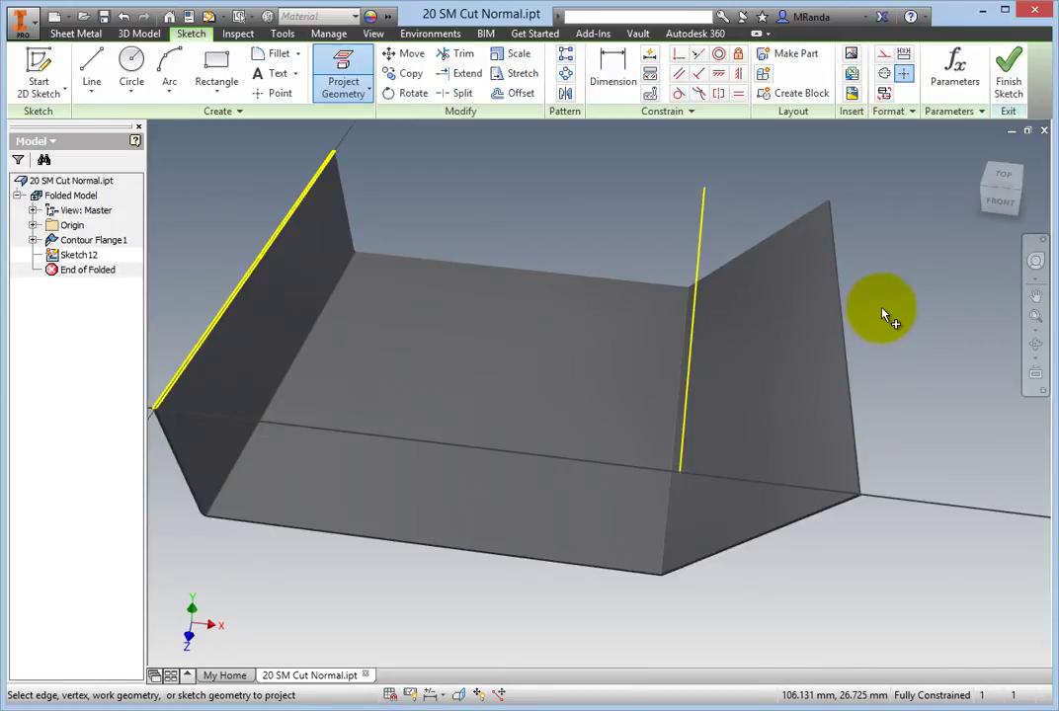
# Step: Project the cut edges into the sketch and convert all the projected lines to construction geometry
pyautogui.click(373, 91)
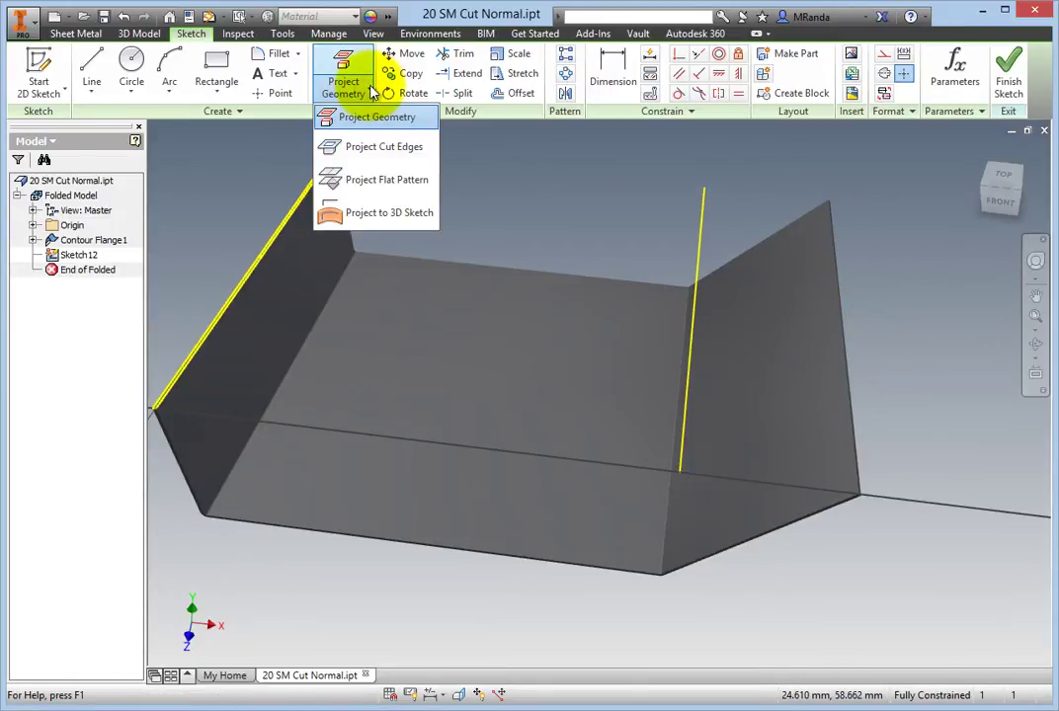
pyautogui.click(397, 151)
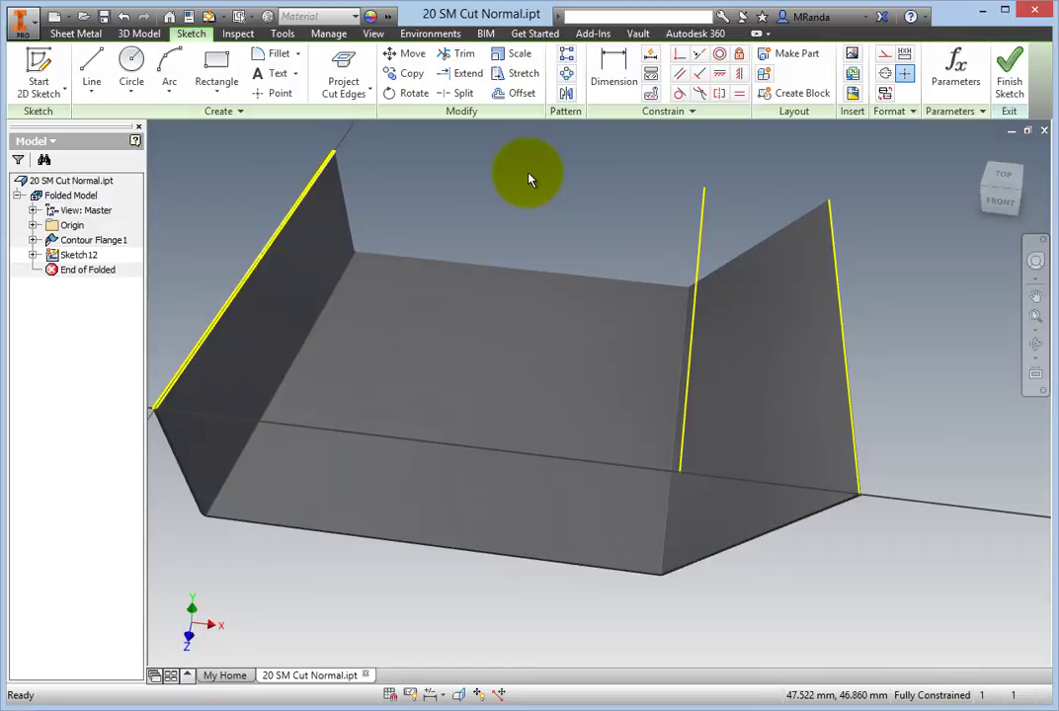
pyautogui.scroll(-4, 529, 179)
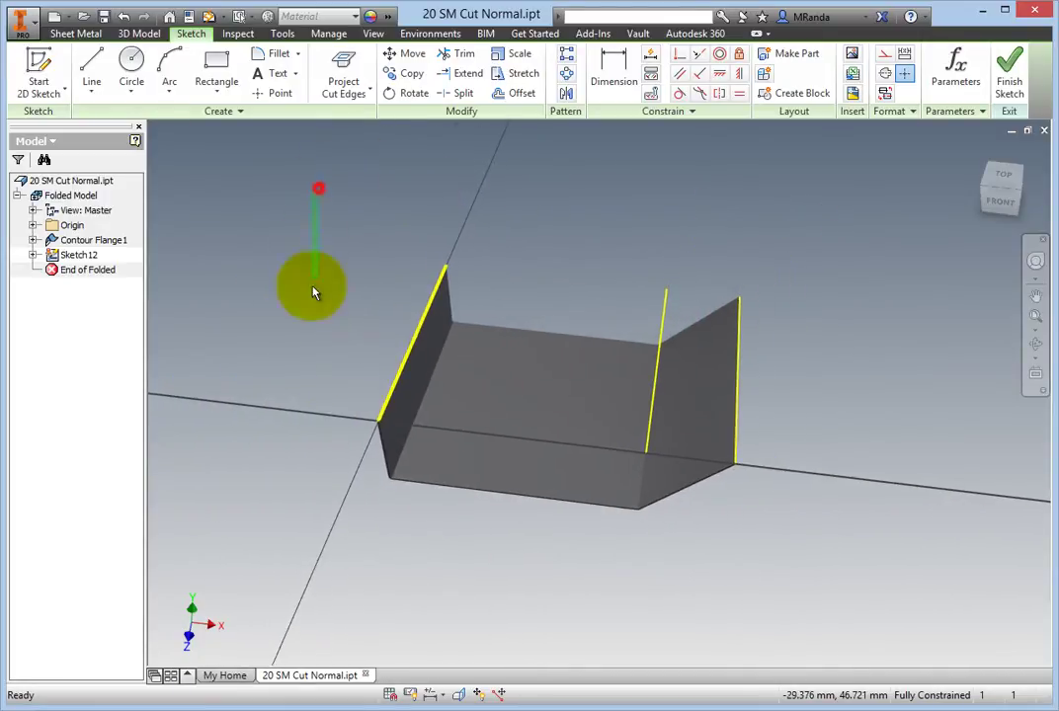
pyautogui.moveTo(378, 189); pyautogui.dragTo(835, 558)
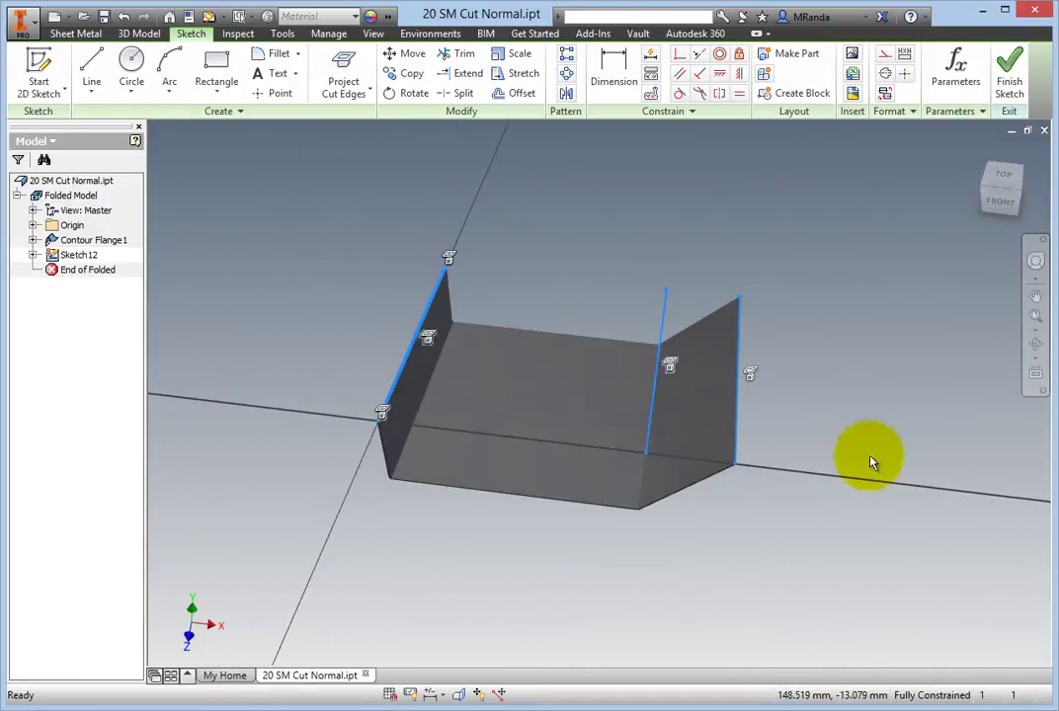
pyautogui.rightClick(780, 234)
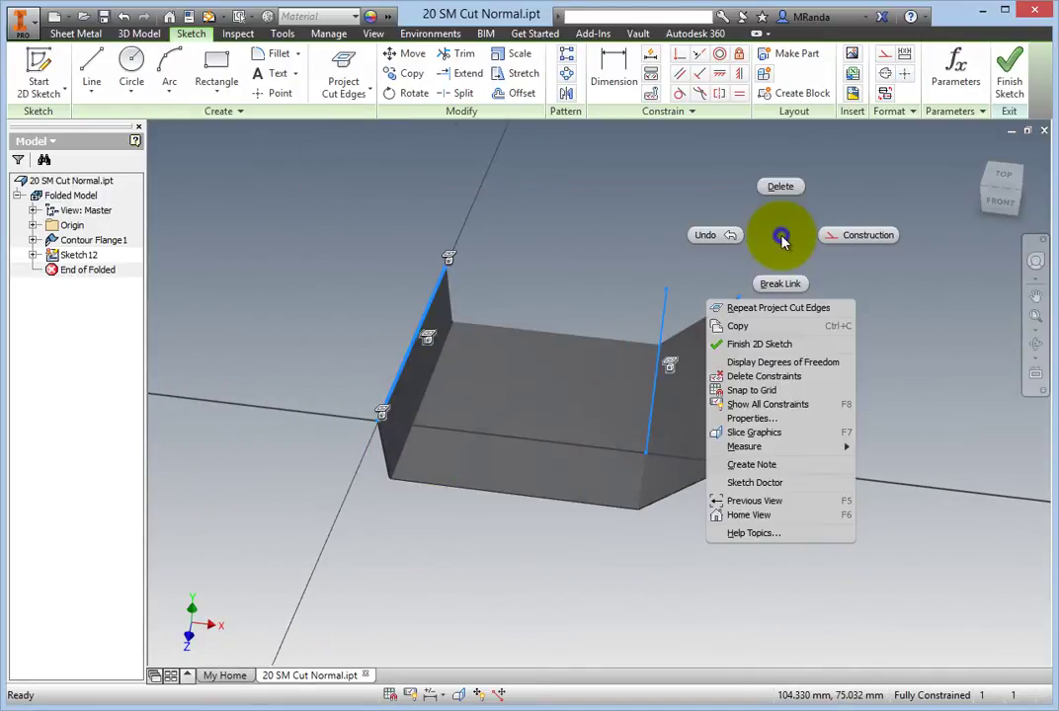
pyautogui.click(861, 237)
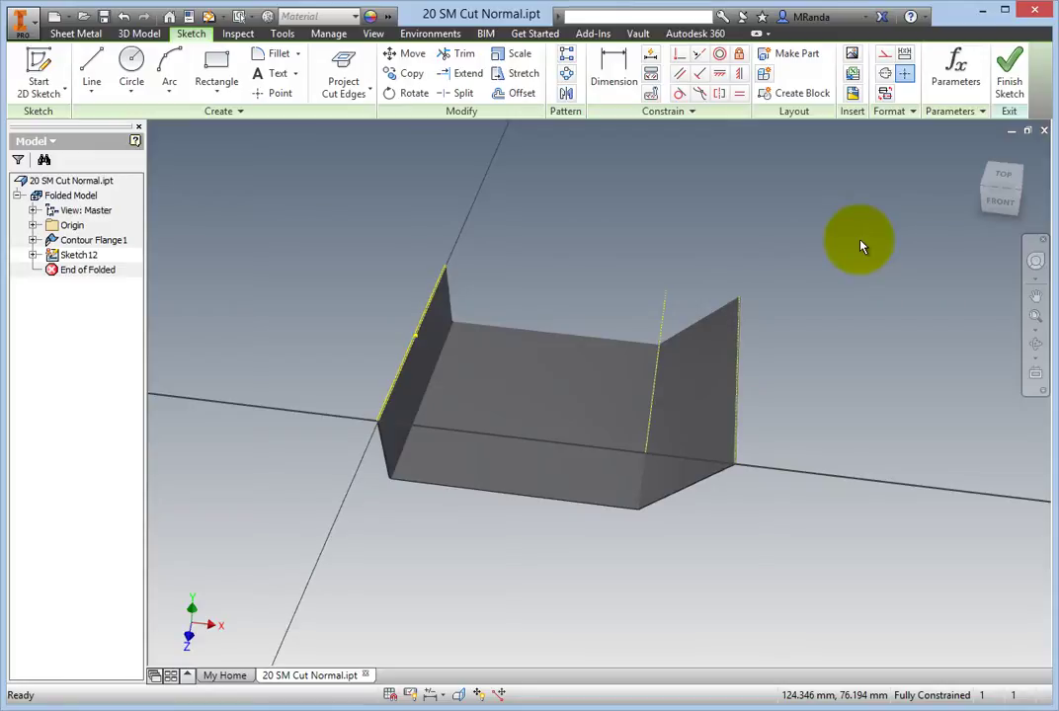
# Step: Sketch a circle about 20 mm in diameter over the right flange, between the projected bend line and the projected outer edge
pyautogui.press('F5')
pyautogui.scroll(5, 862, 245)
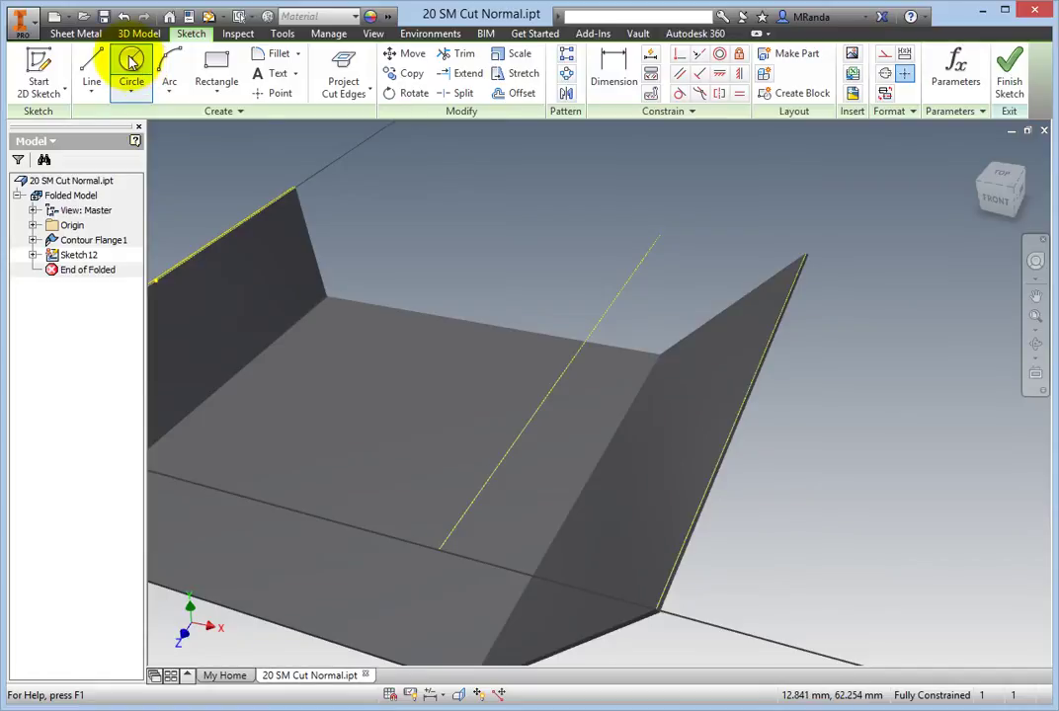
pyautogui.click(132, 61)
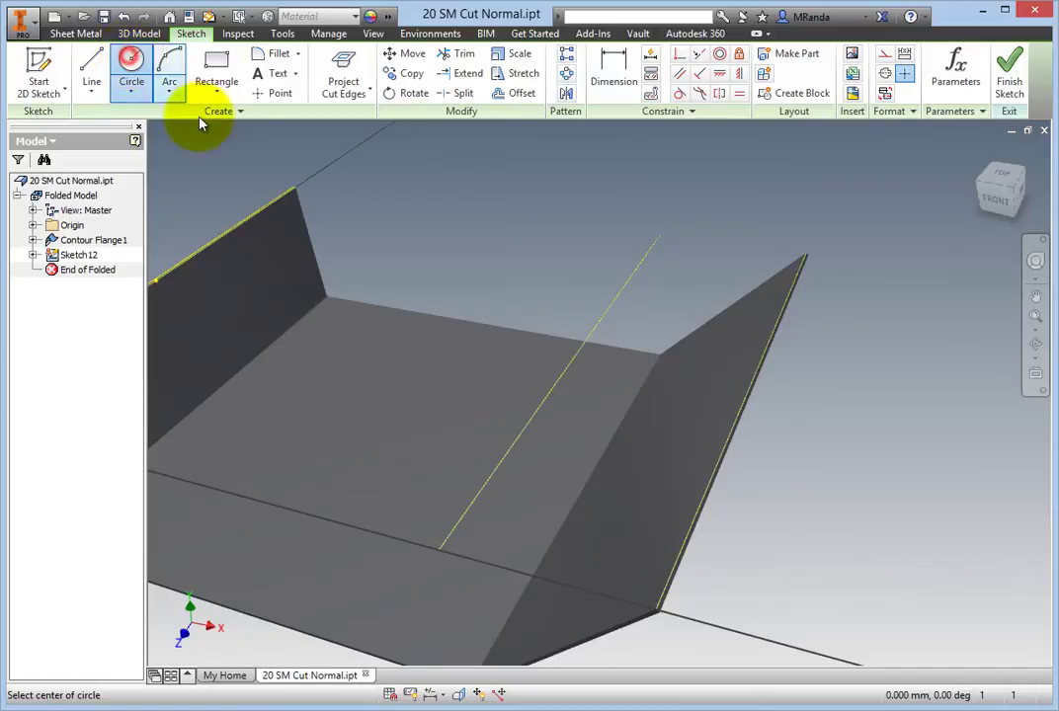
pyautogui.click(691, 307)
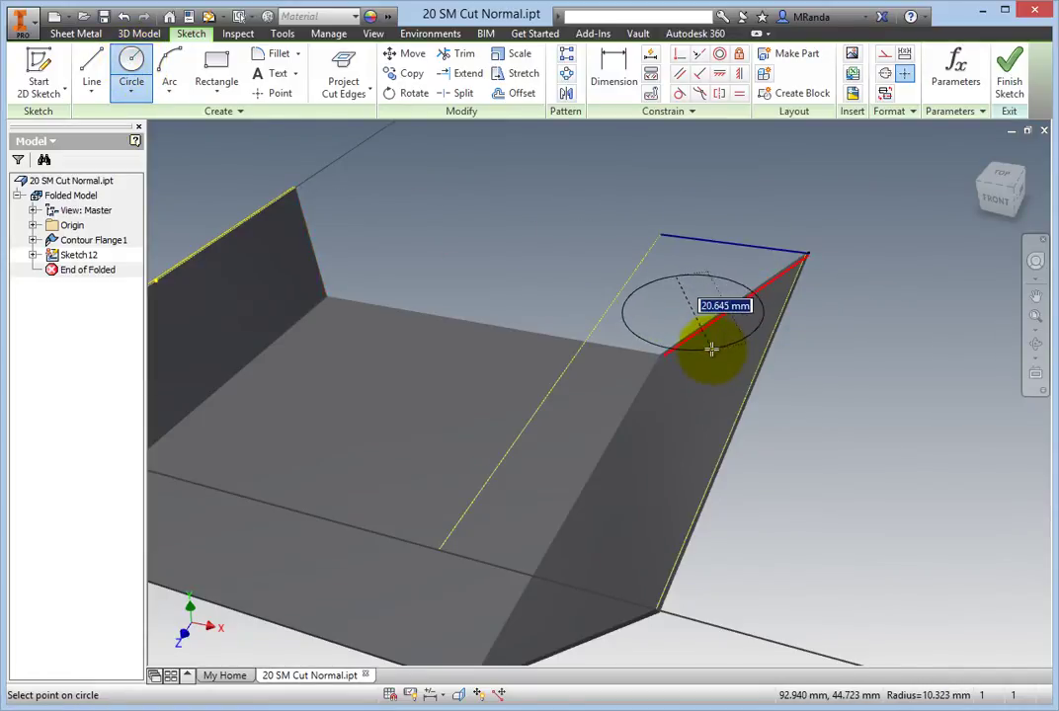
pyautogui.click(706, 345)
pyautogui.keyDown('shift'); pyautogui.moveTo(885, 288); pyautogui.dragTo(851, 284, button='middle'); pyautogui.keyUp('shift')
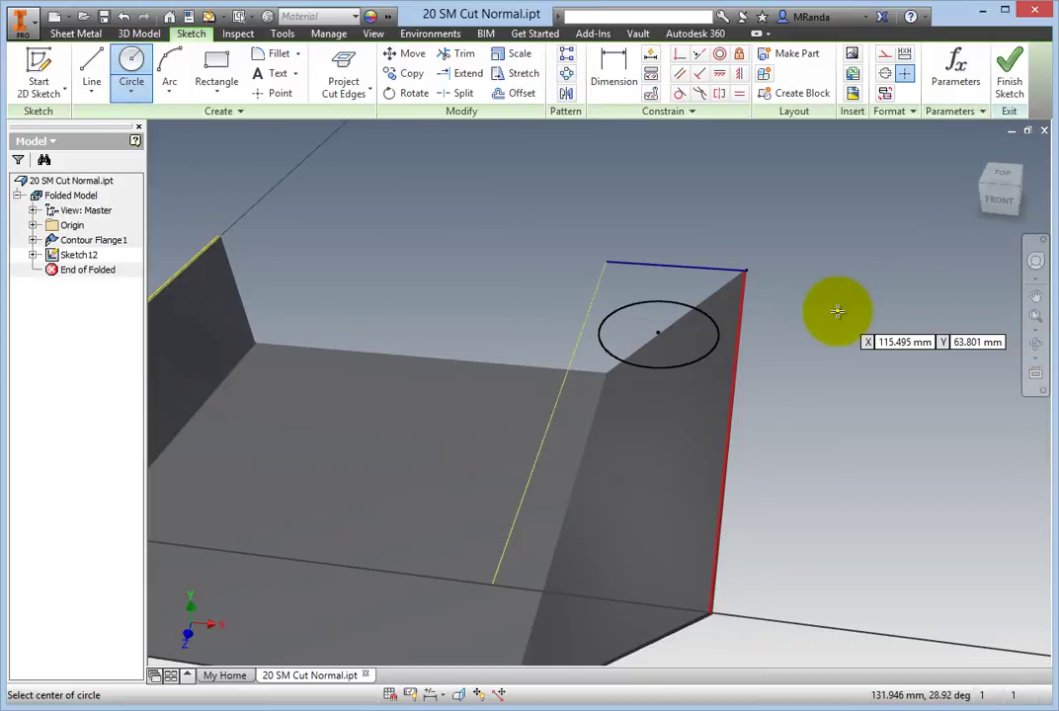
pyautogui.press('Escape')
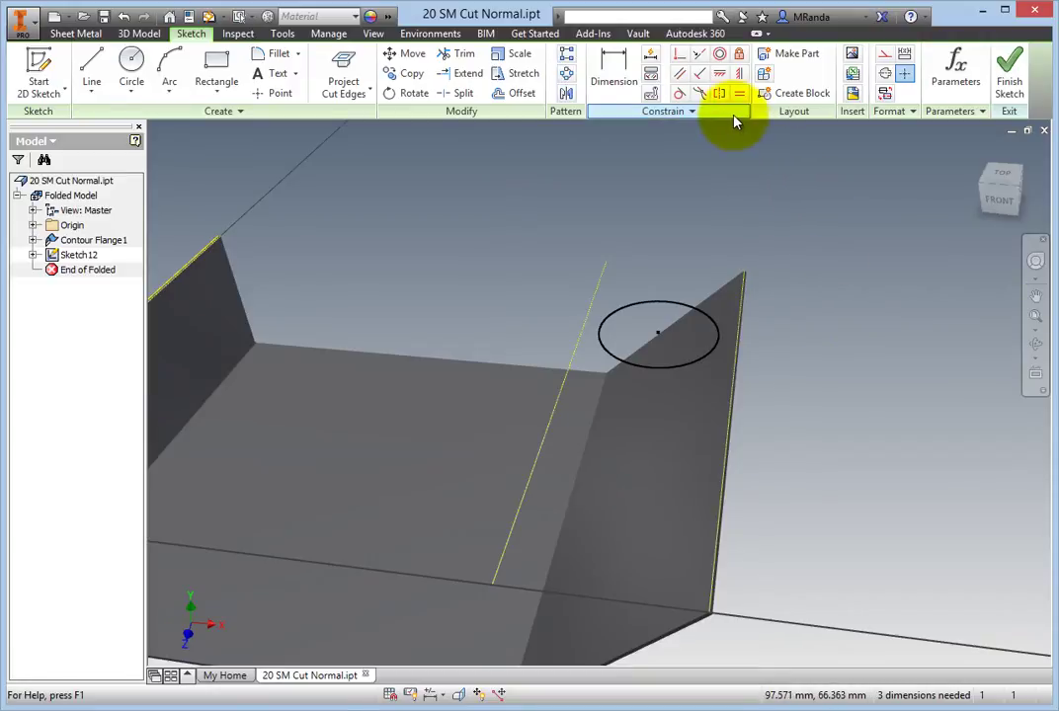
# Step: Dimension the gap between the projected bend line and the near side of the circle as 2 mm
pyautogui.click(617, 69)
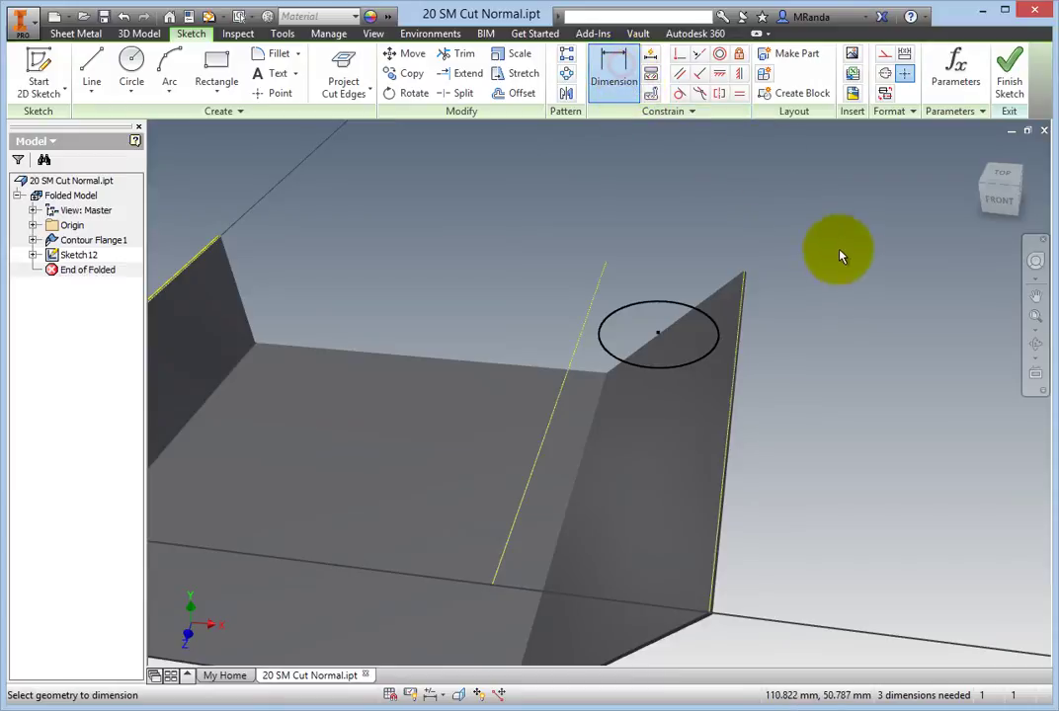
pyautogui.keyDown('shift'); pyautogui.moveTo(844, 253); pyautogui.dragTo(955, 303, button='middle'); pyautogui.keyUp('shift')
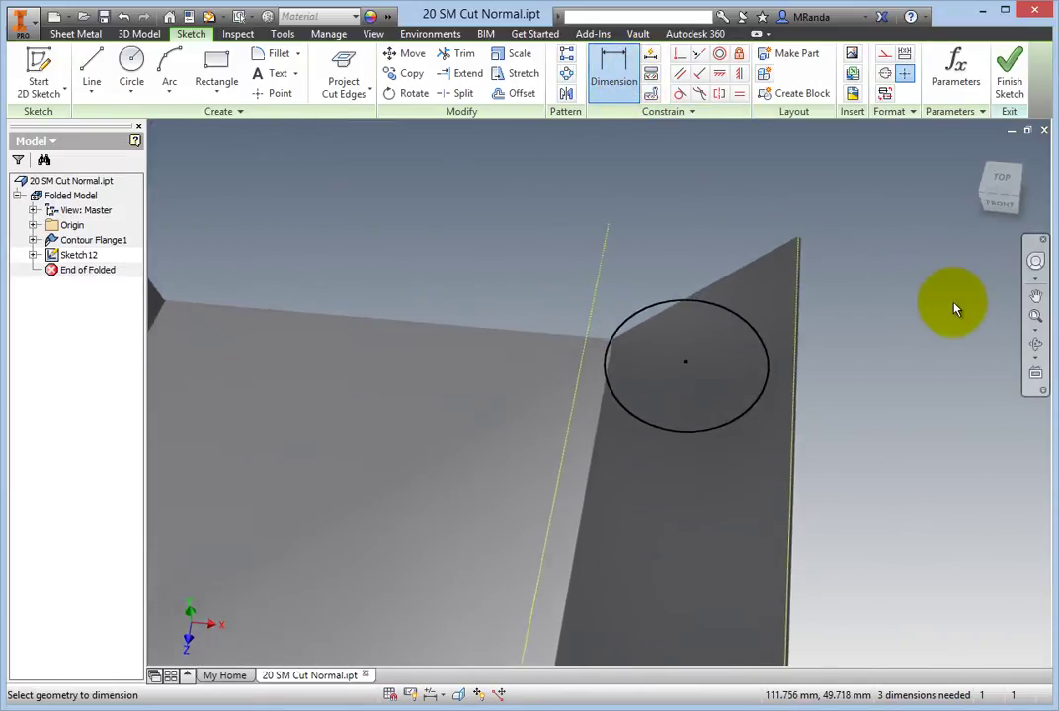
pyautogui.scroll(4, 954, 309)
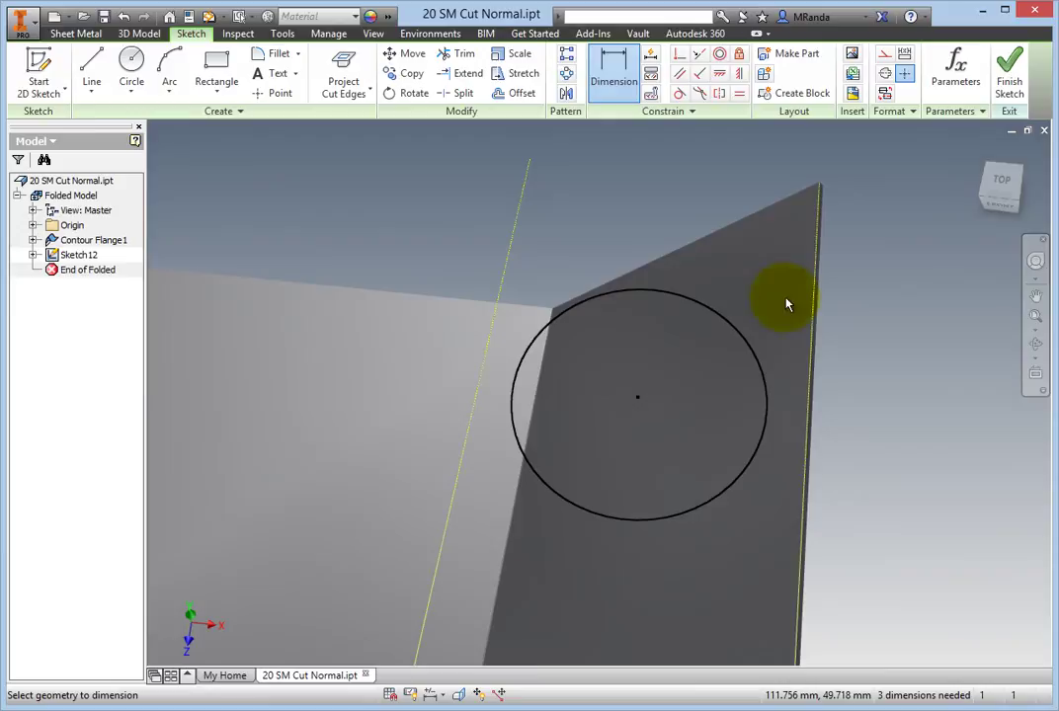
pyautogui.click(498, 299)
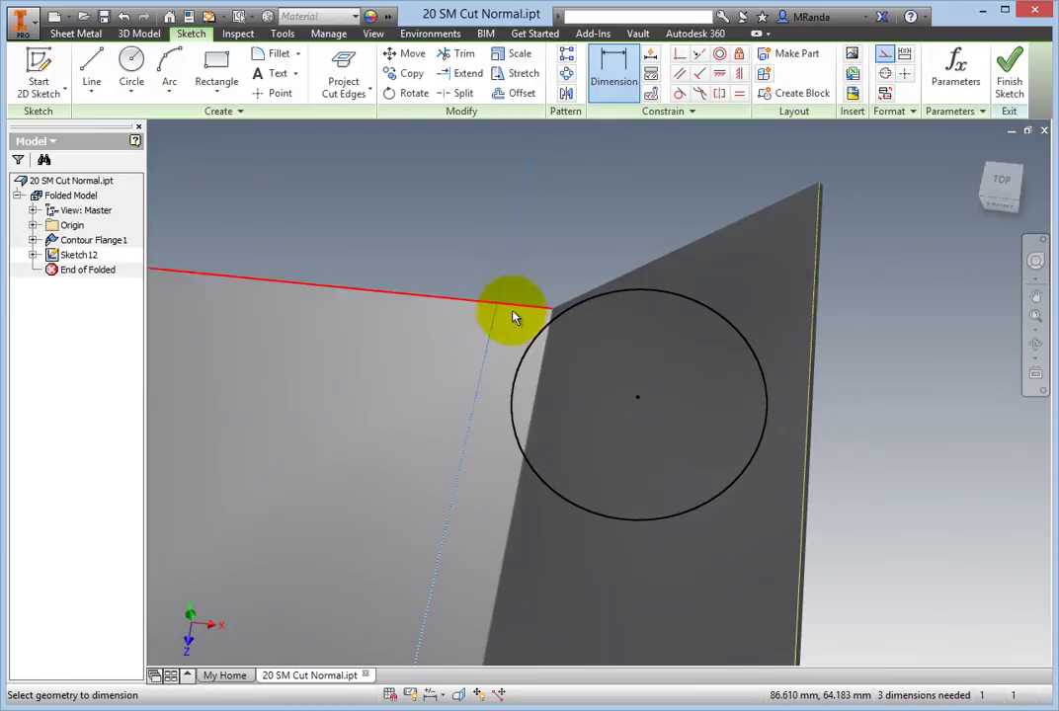
pyautogui.click(514, 389)
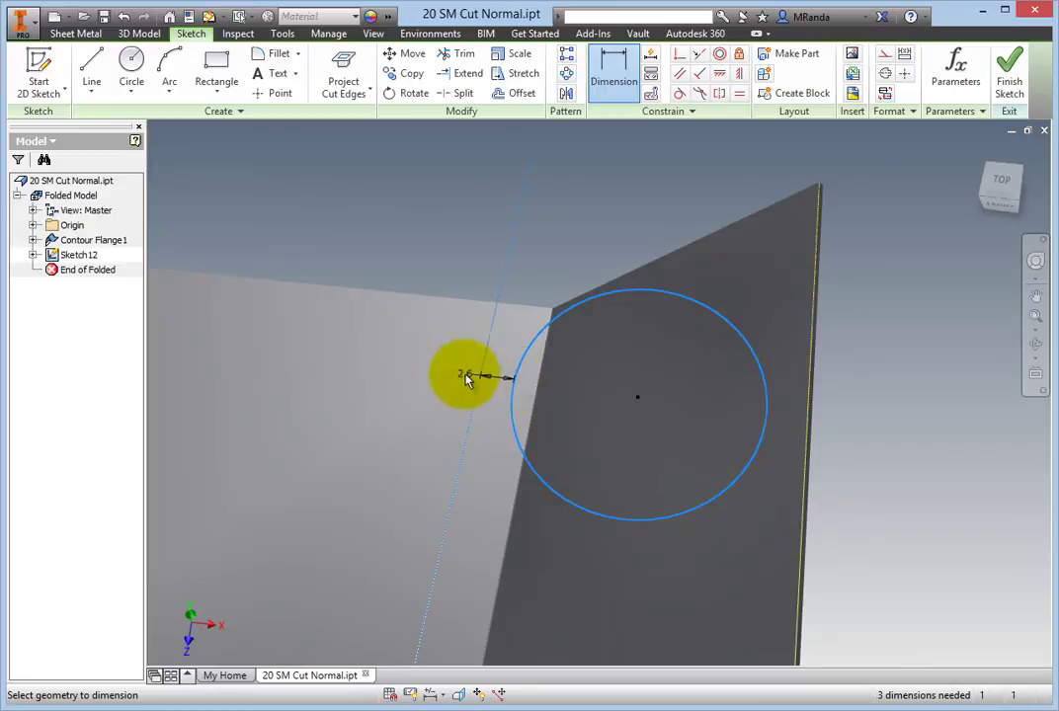
pyautogui.click(445, 261)
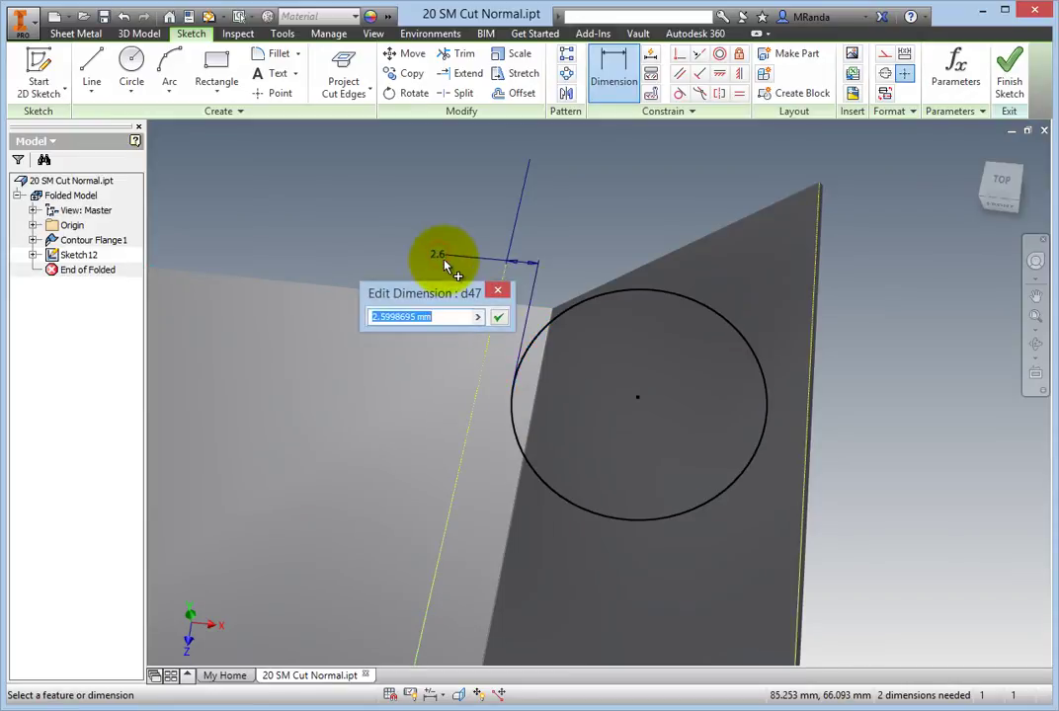
pyautogui.write('2')
pyautogui.press('Return')
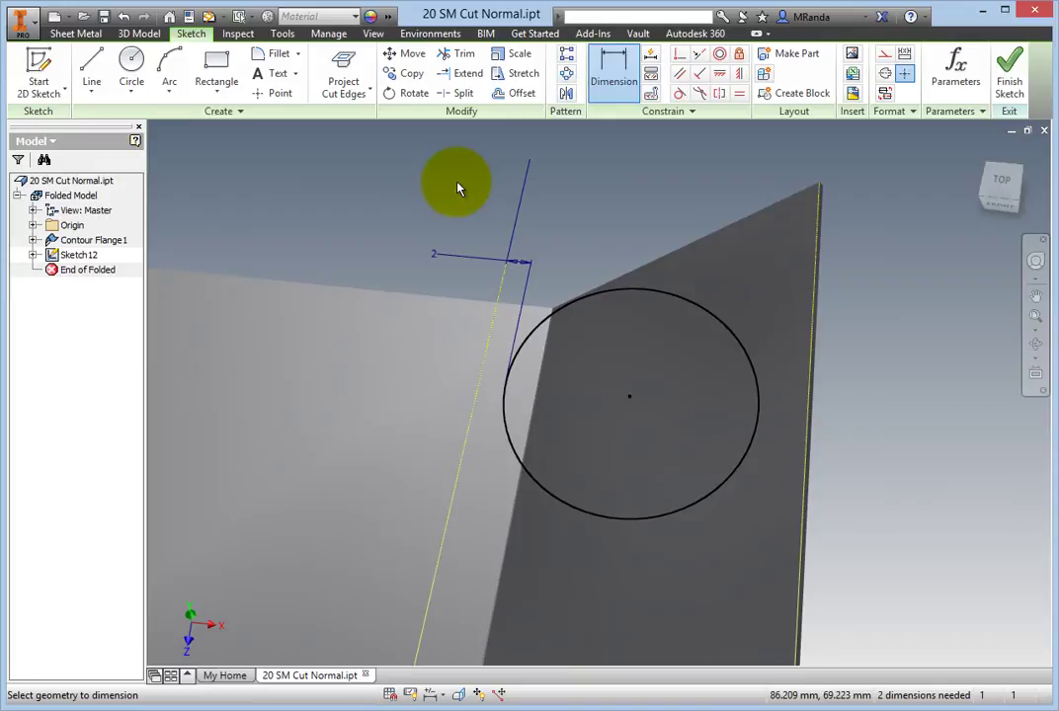
# Step: Dimension the gap between the circle and the right flange's projected outer edge as 2 mm
pyautogui.click(810, 295)
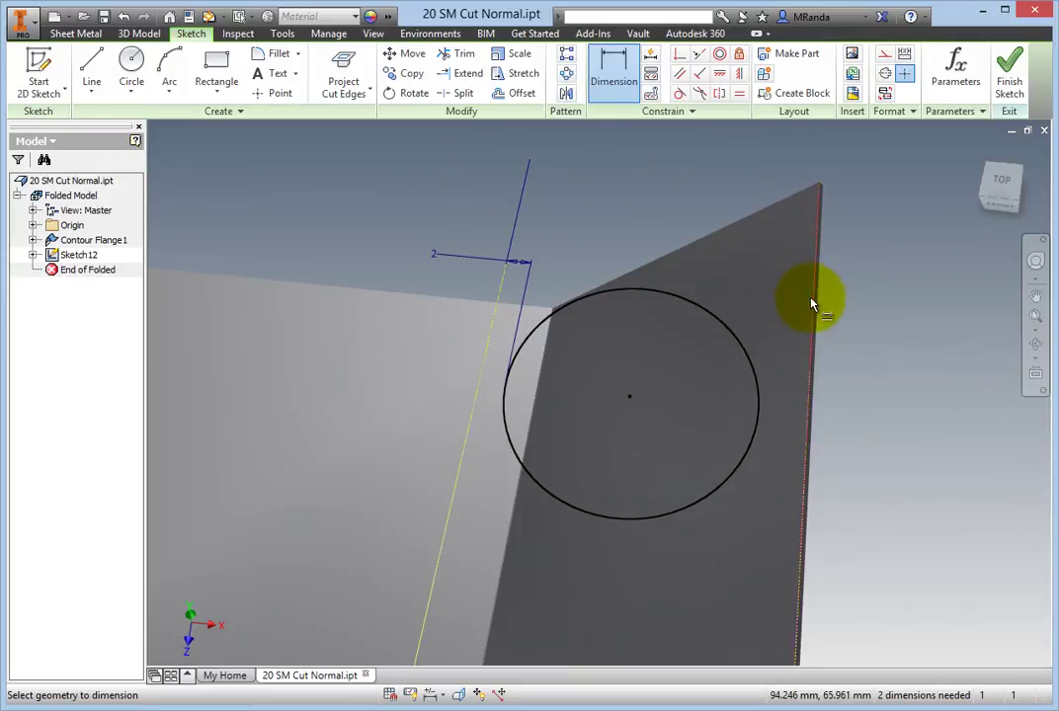
pyautogui.click(761, 419)
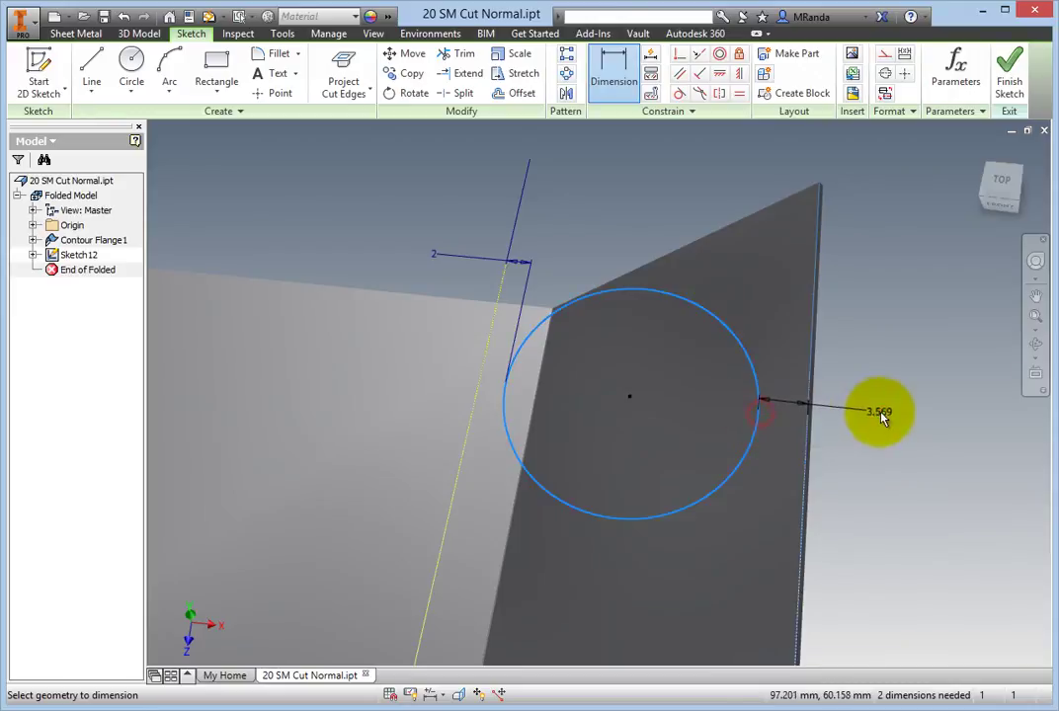
pyautogui.click(882, 417)
pyautogui.write('2')
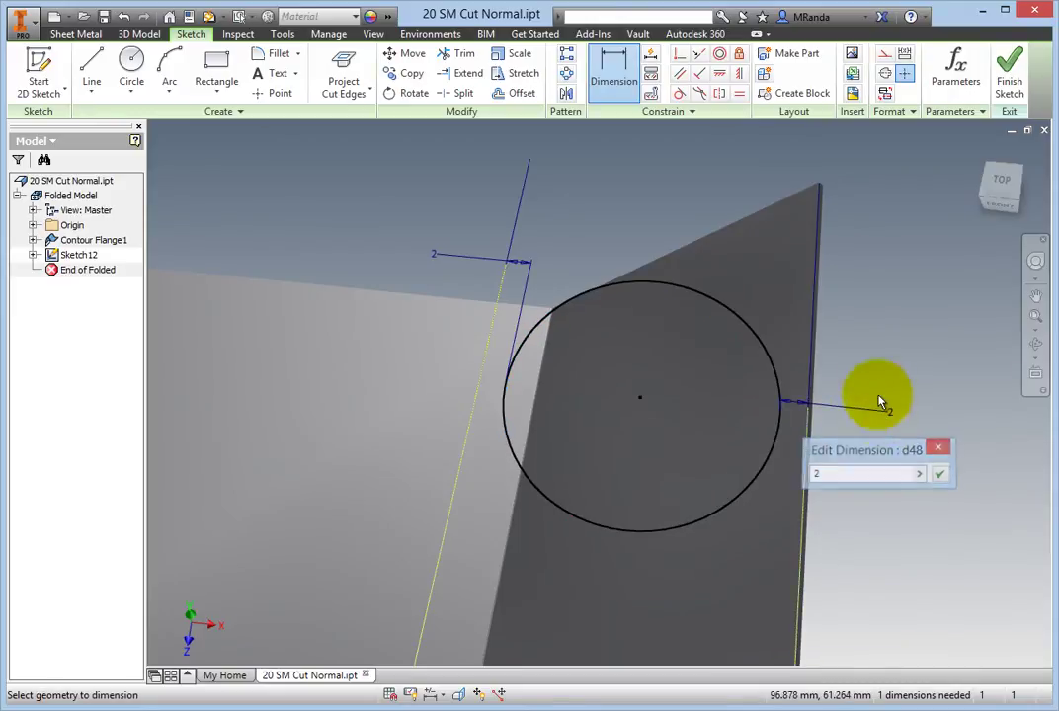
pyautogui.press('Return')
pyautogui.rightClick(895, 358)
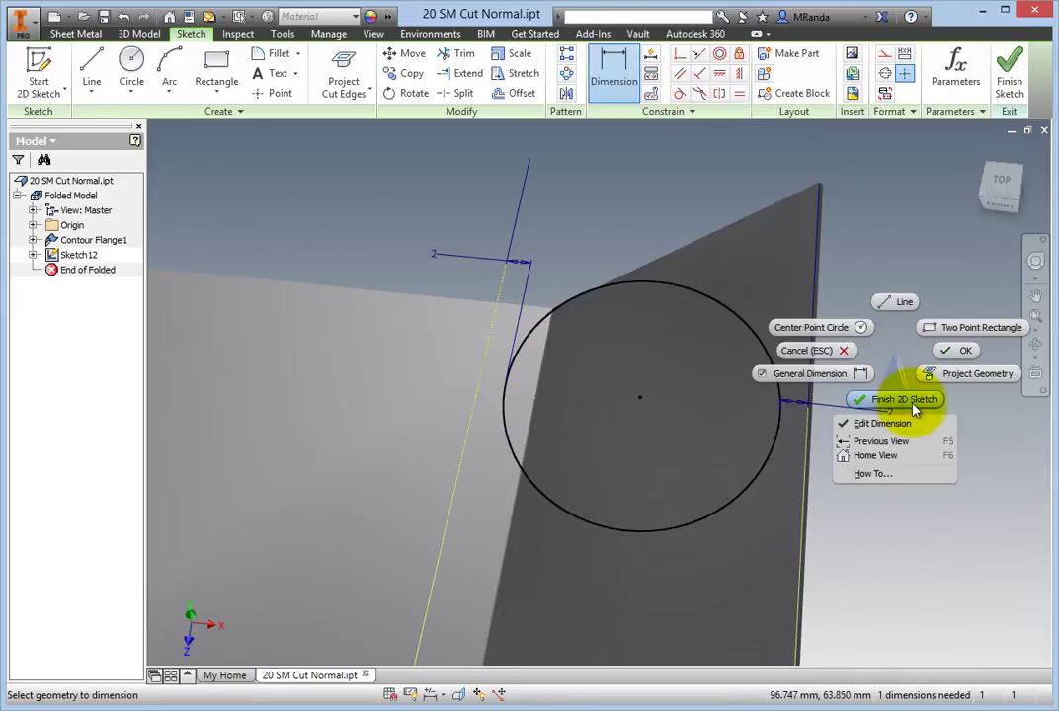
pyautogui.click(955, 351)
# Step: Apply a horizontal constraint between the circle's center and the midpoint of the right flange's projected outer edge
pyautogui.keyDown('shift'); pyautogui.moveTo(934, 364); pyautogui.dragTo(900, 358, button='middle'); pyautogui.keyUp('shift')
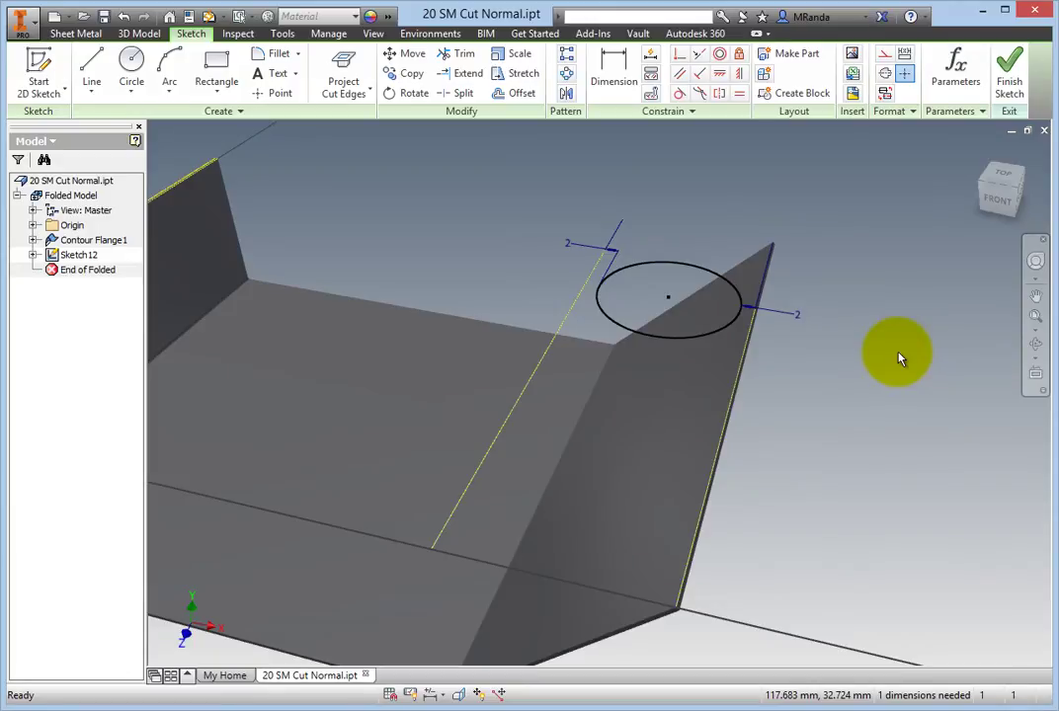
pyautogui.click(722, 77)
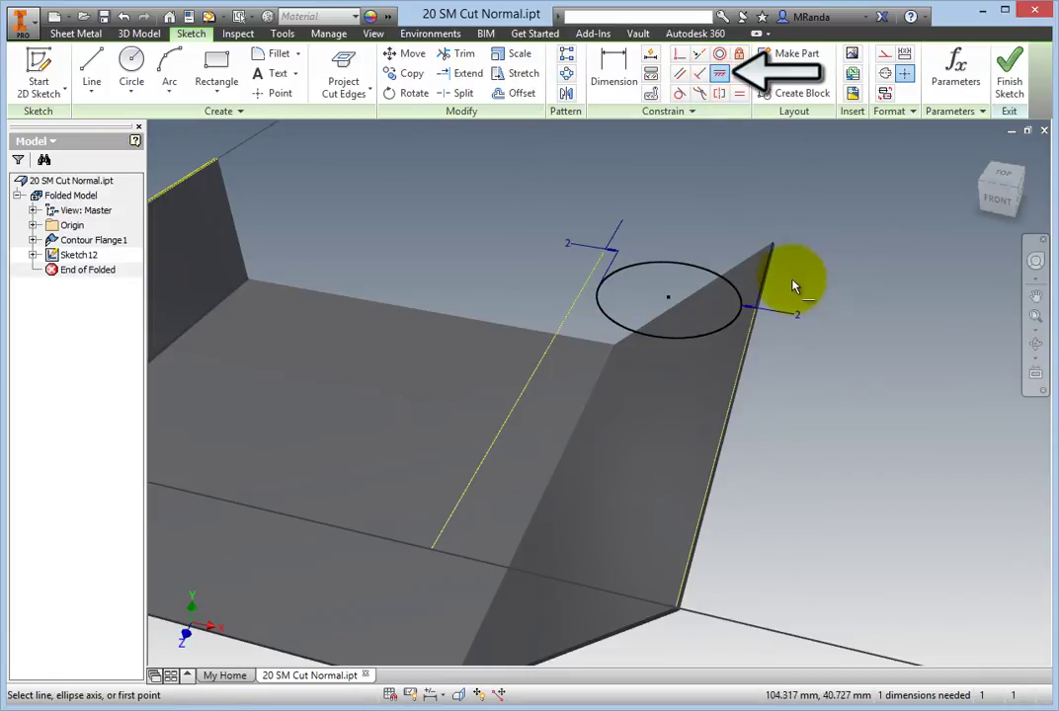
pyautogui.click(669, 296)
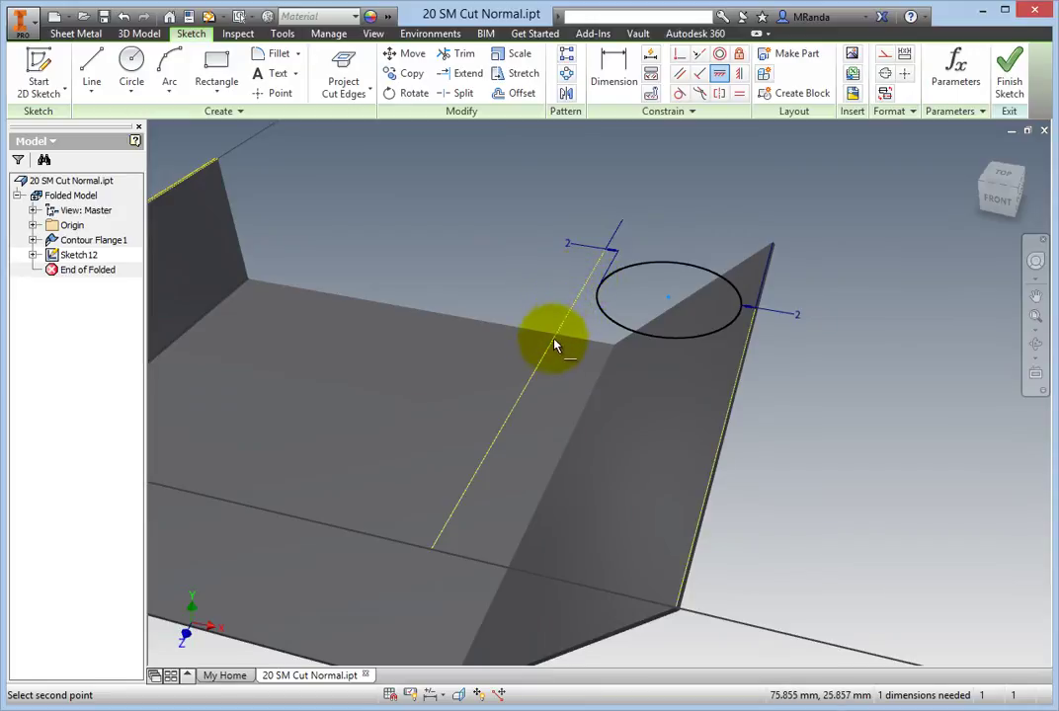
pyautogui.click(739, 382)
pyautogui.keyDown('shift'); pyautogui.moveTo(803, 379); pyautogui.dragTo(884, 368, button='middle'); pyautogui.keyUp('shift')
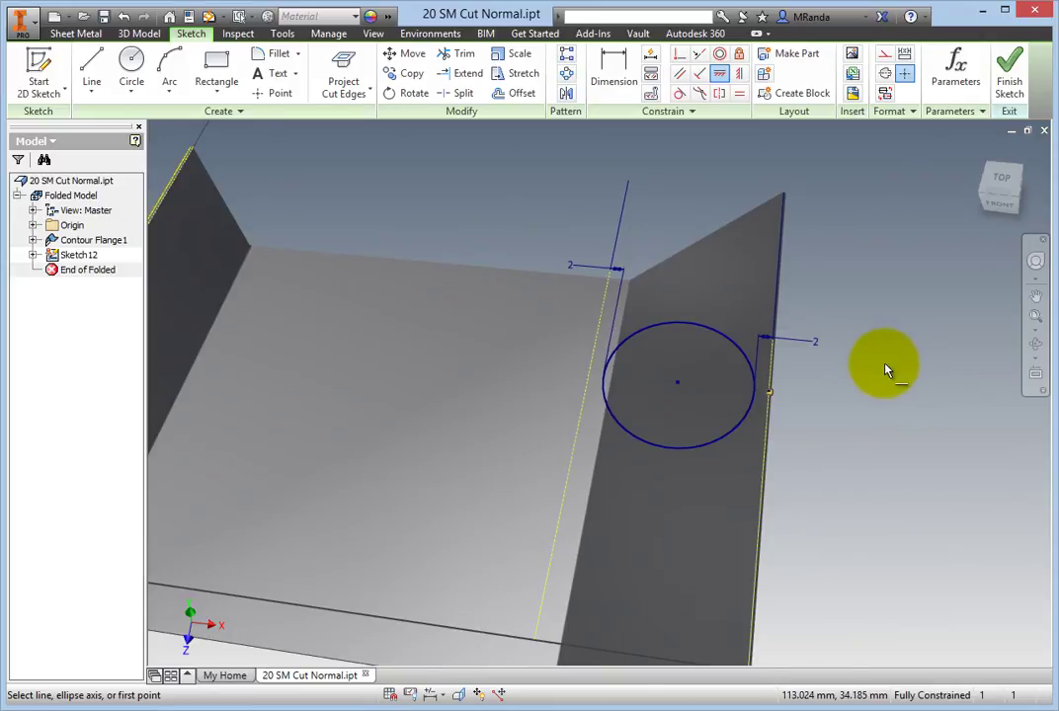
pyautogui.press('Escape')
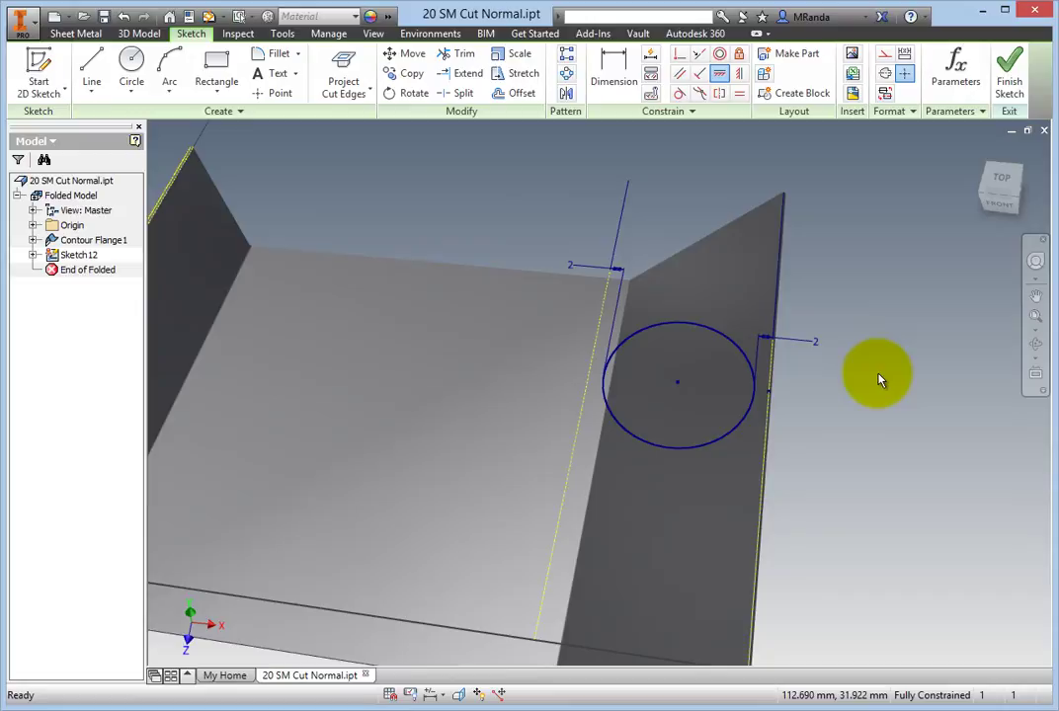
pyautogui.rightClick(881, 380)
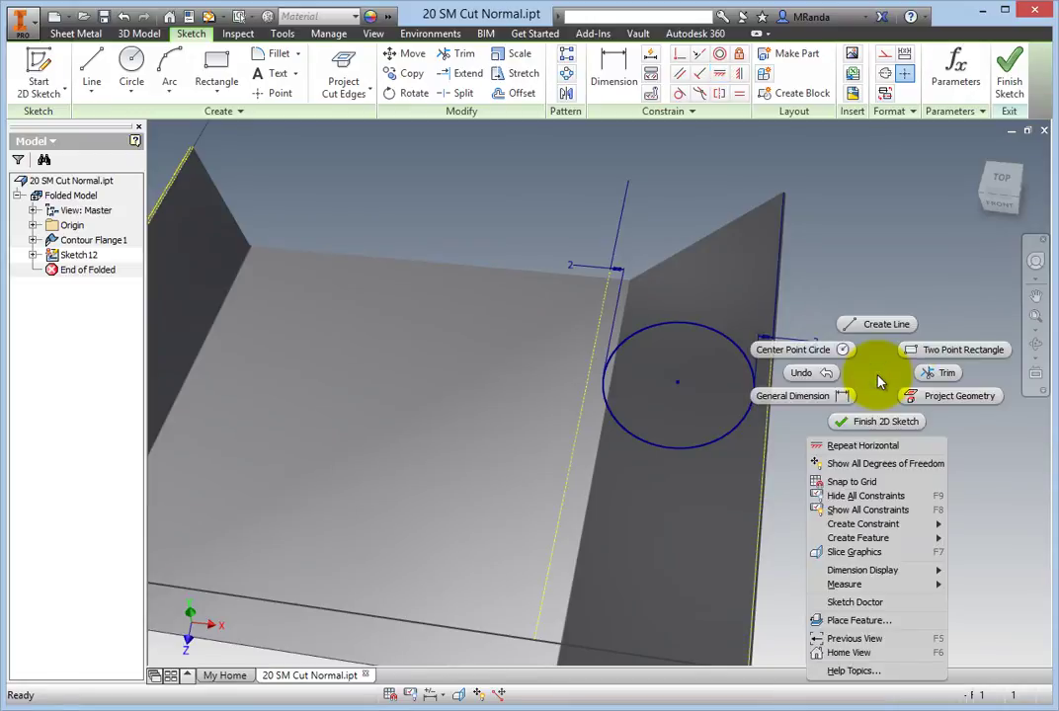
pyautogui.click(910, 286)
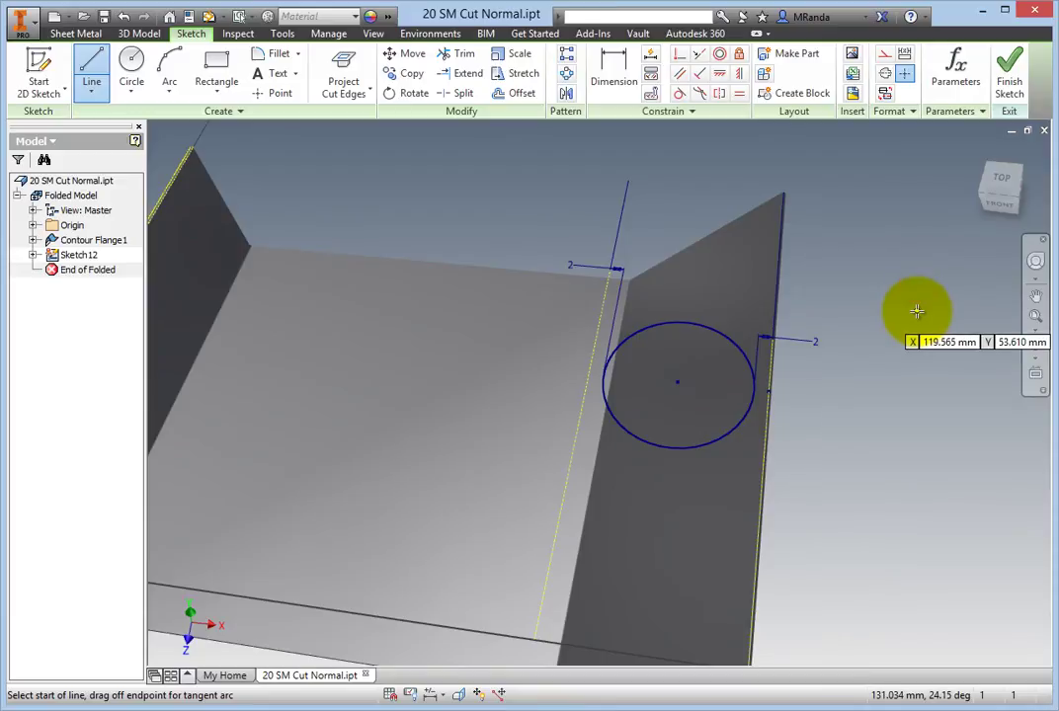
pyautogui.press('Escape')
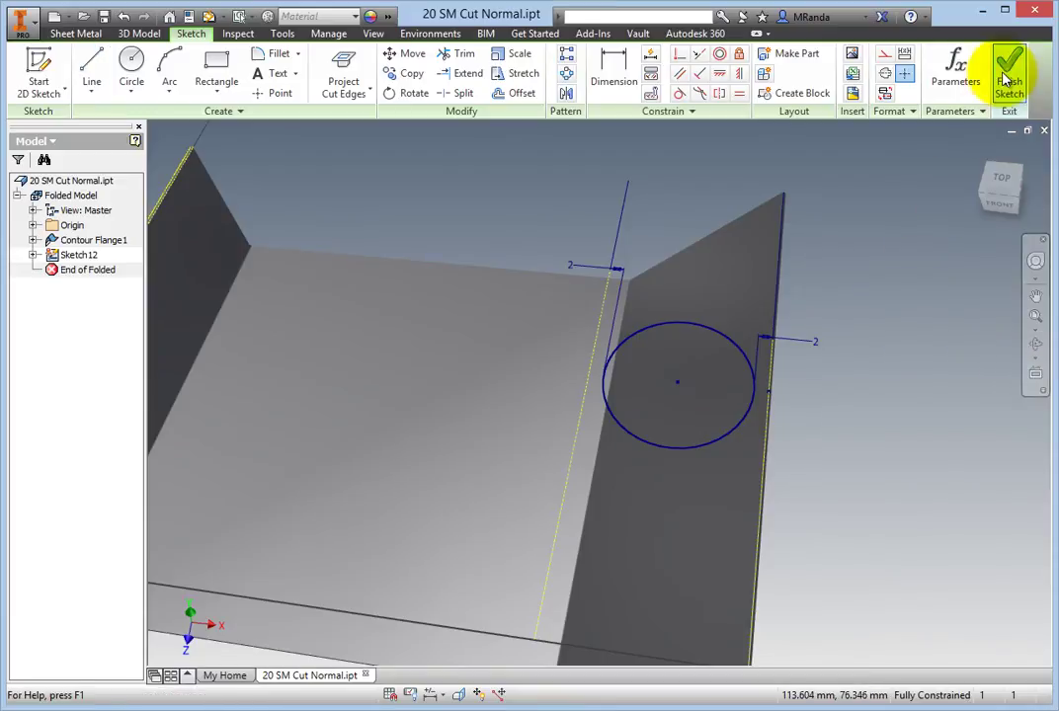
# Step: Finish the sketch and cut its circular profile through the right flange with the extents set to All
pyautogui.click(1008, 77)
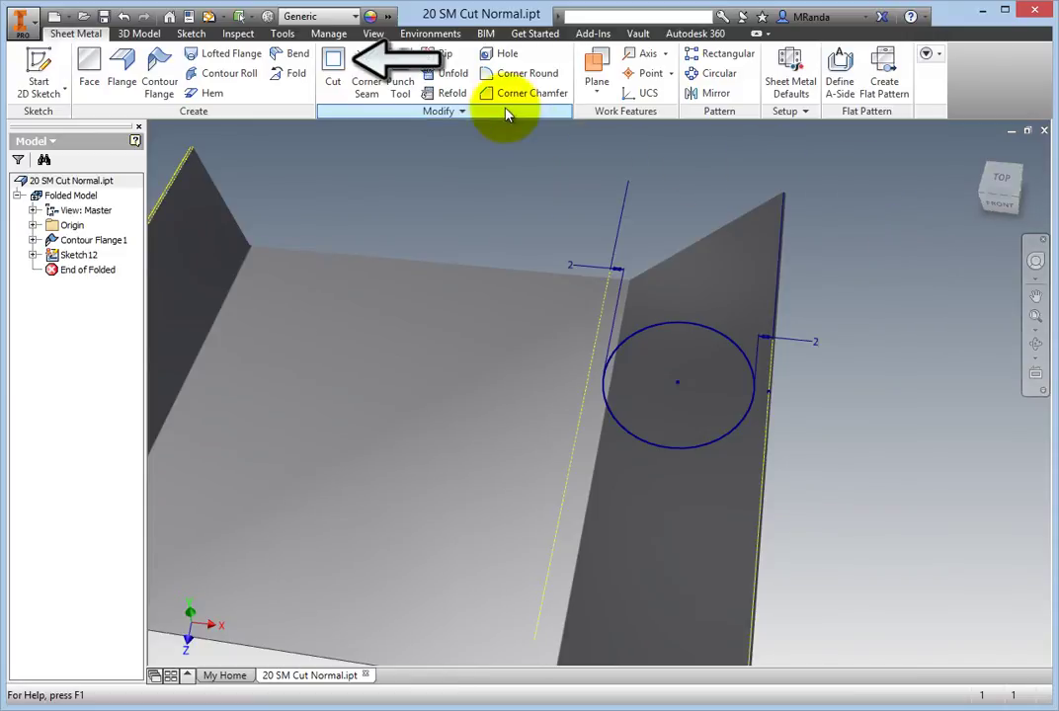
pyautogui.click(333, 77)
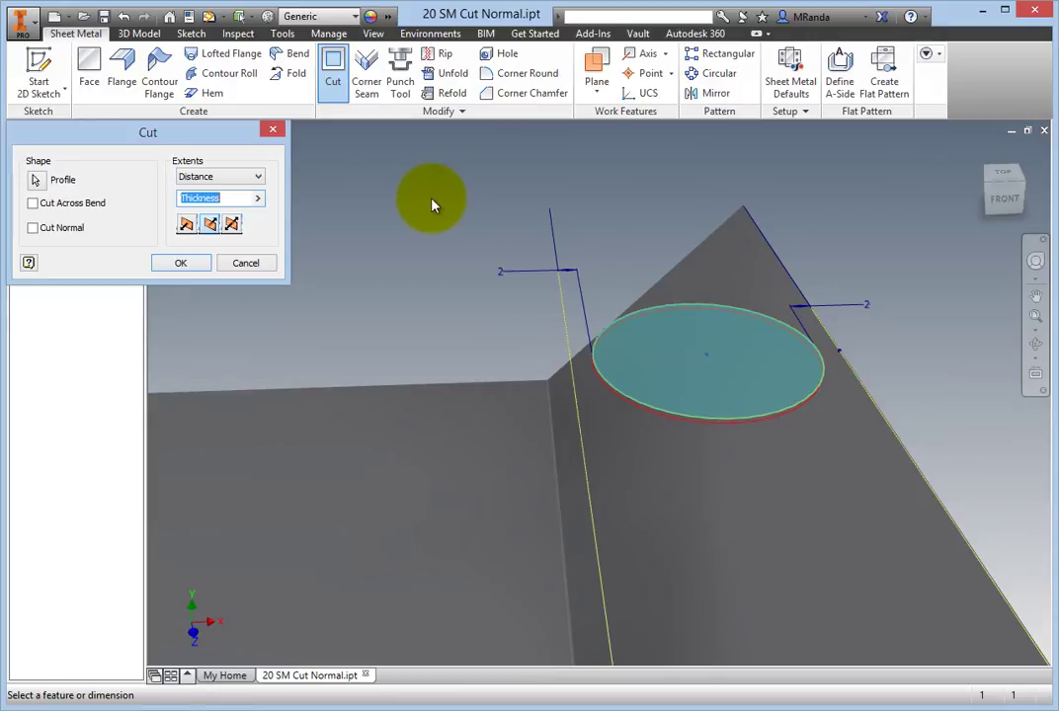
pyautogui.click(240, 177)
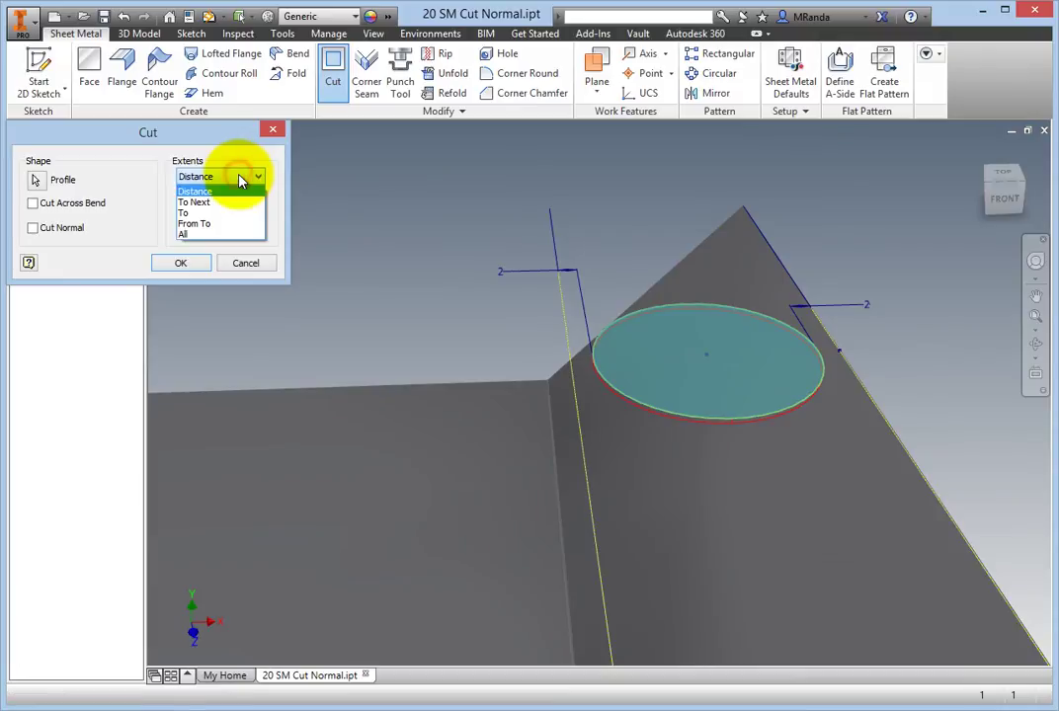
pyautogui.click(207, 234)
pyautogui.click(181, 263)
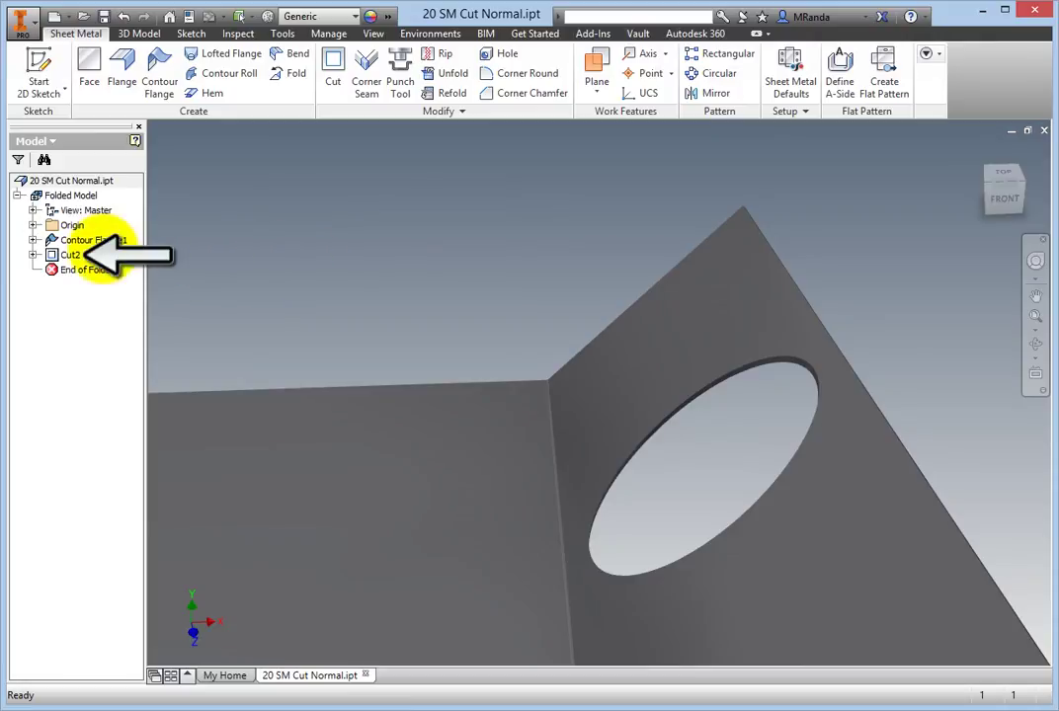
# Step: Edit the circular cut in the right flange to enable the Cut Normal option
pyautogui.doubleClick(71, 255)
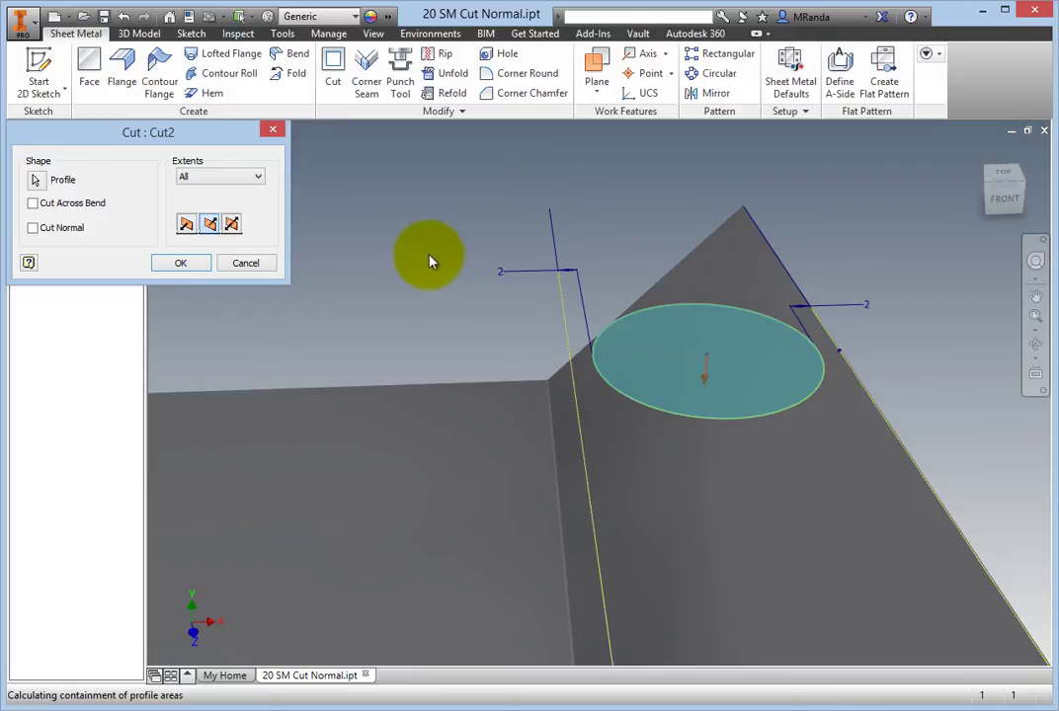
pyautogui.click(34, 230)
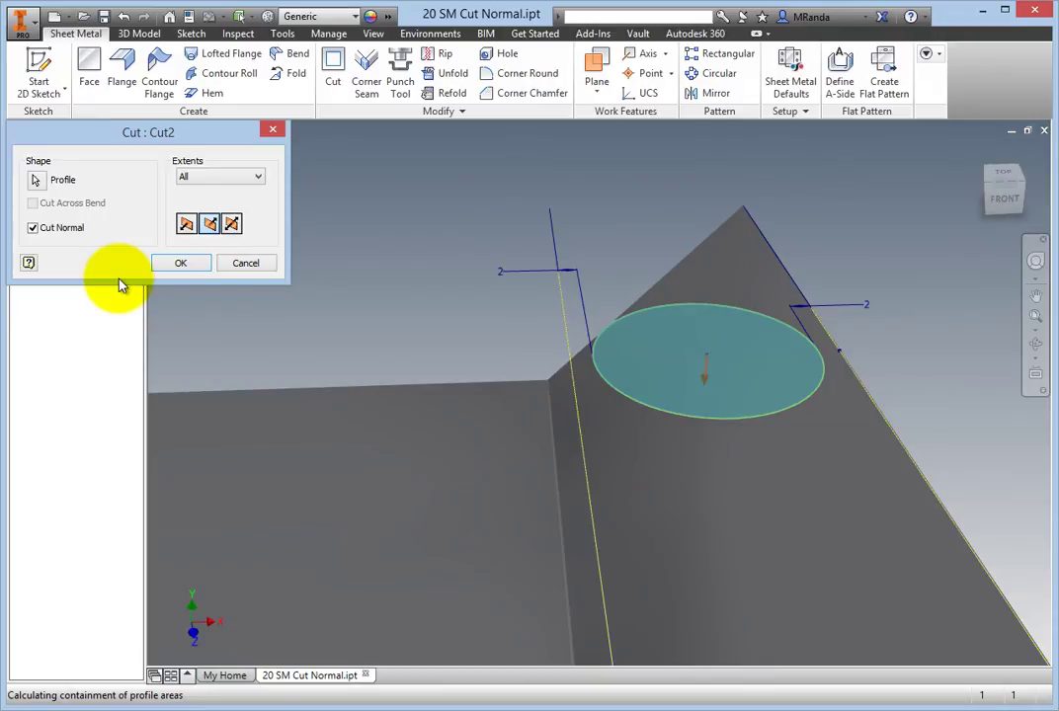
pyautogui.press('Return')
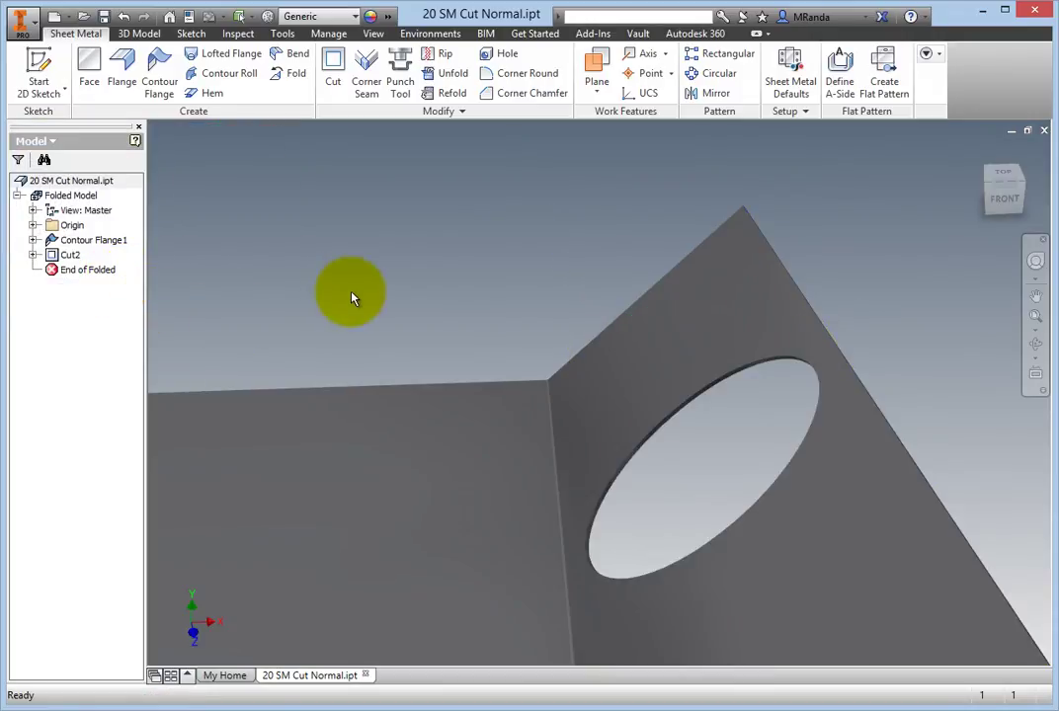
# Step: Examine the edge walls of the hole in the right flange from the front and back of the part
pyautogui.press('F5')
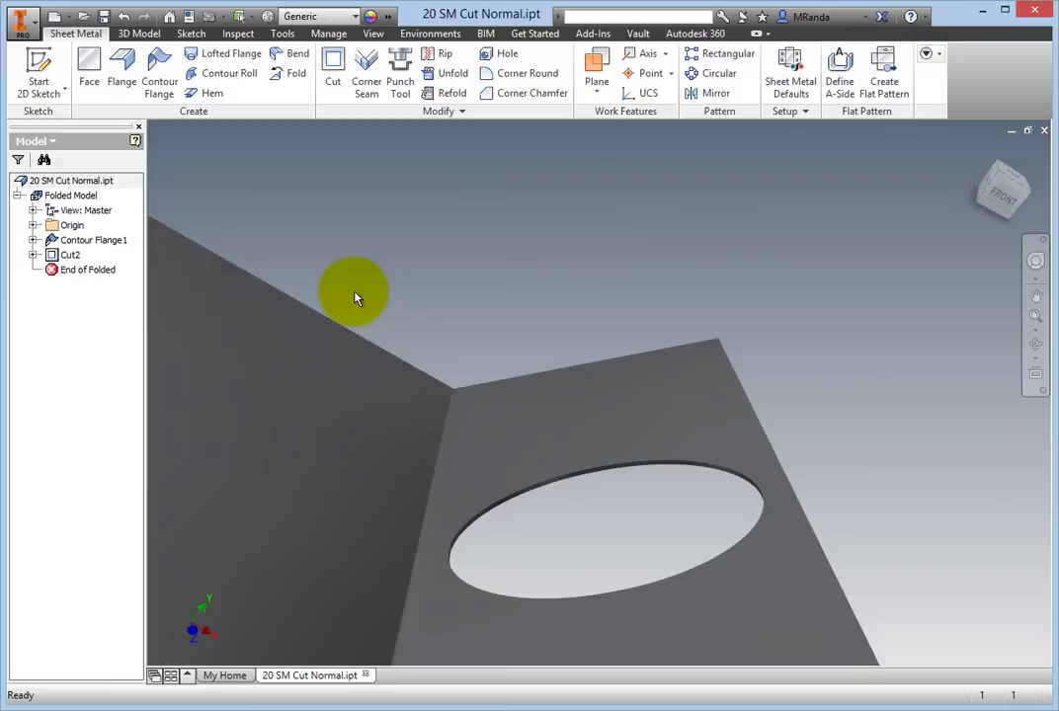
pyautogui.press('F5')
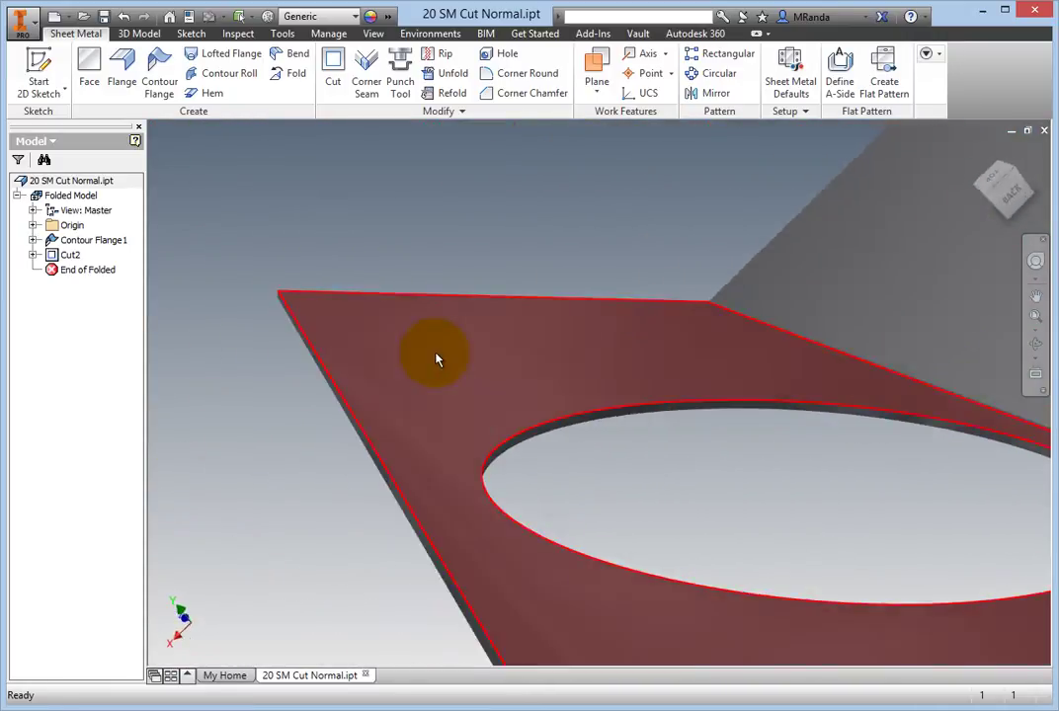
pyautogui.click(413, 420)
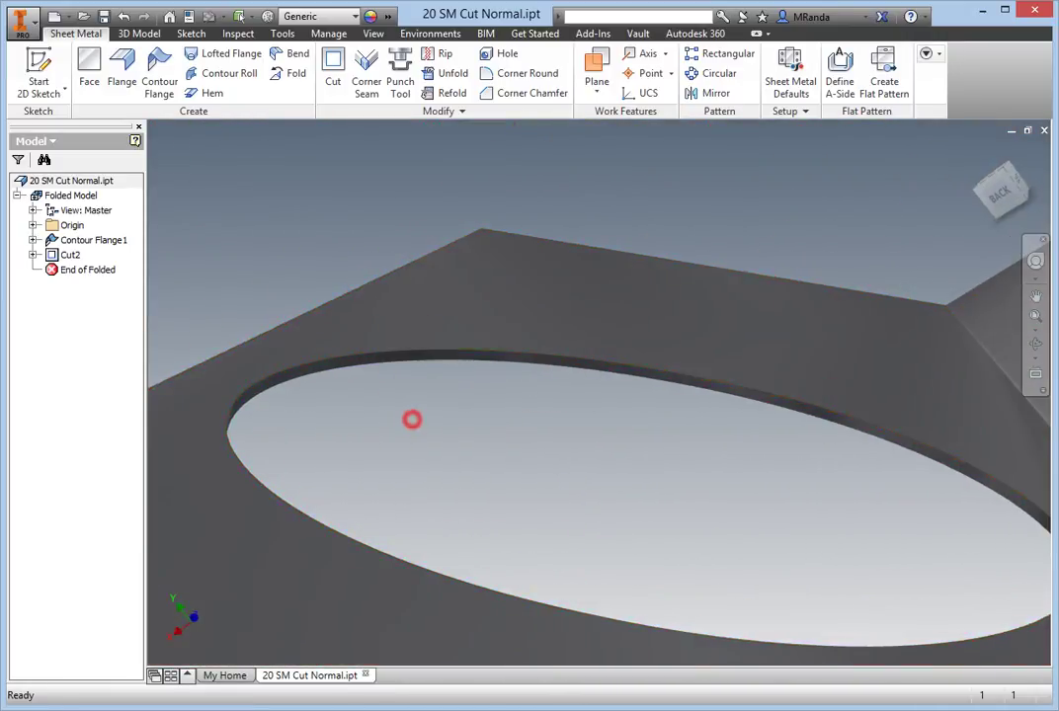
pyautogui.press('F6')
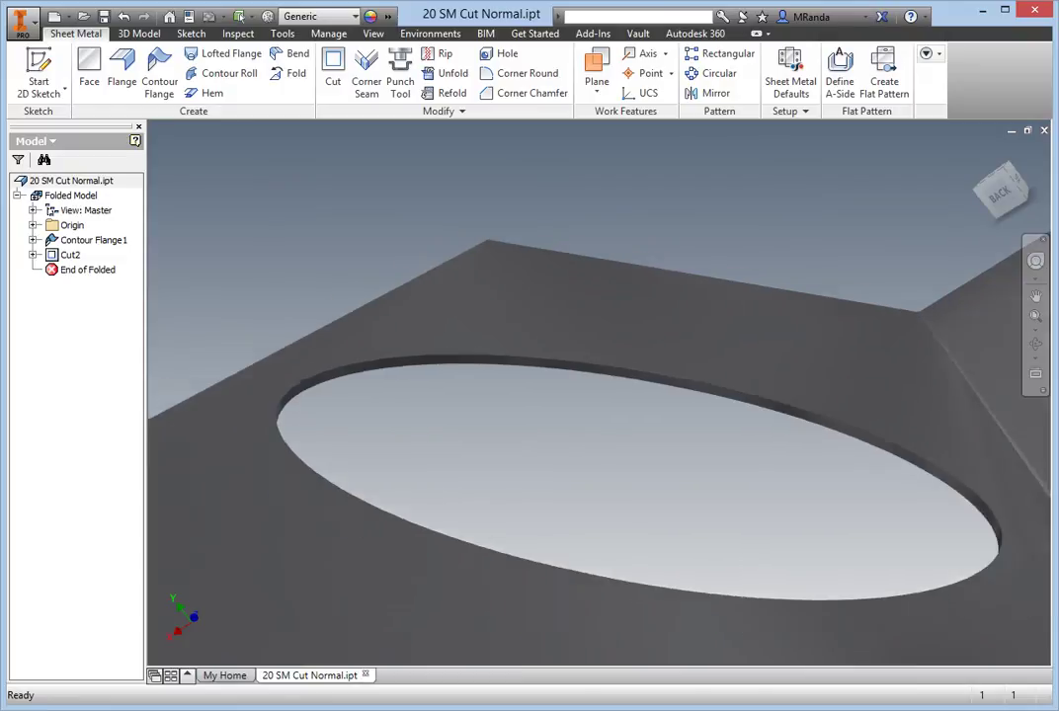
pyautogui.press('F5')
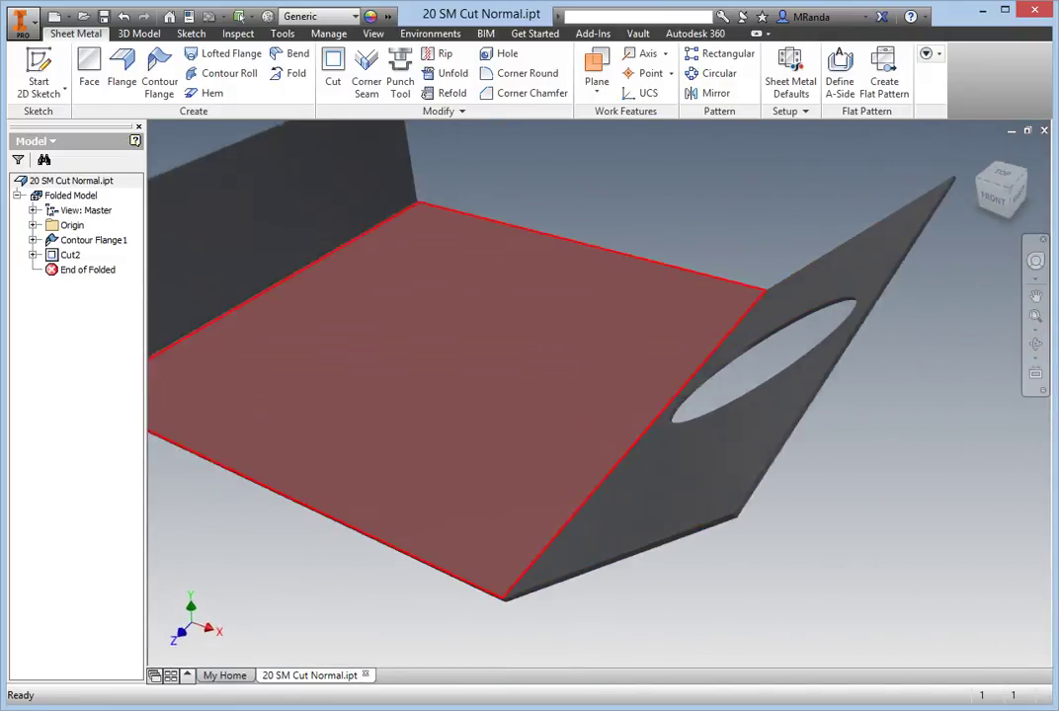